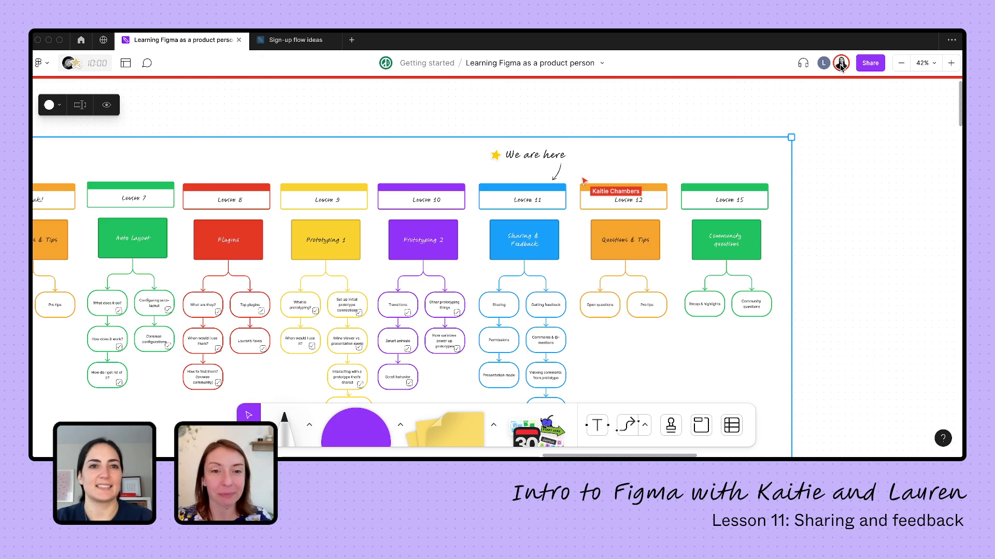
- Switch from the FigJam lesson board to the Sign-up flow ideas design file
left_click(292, 41)
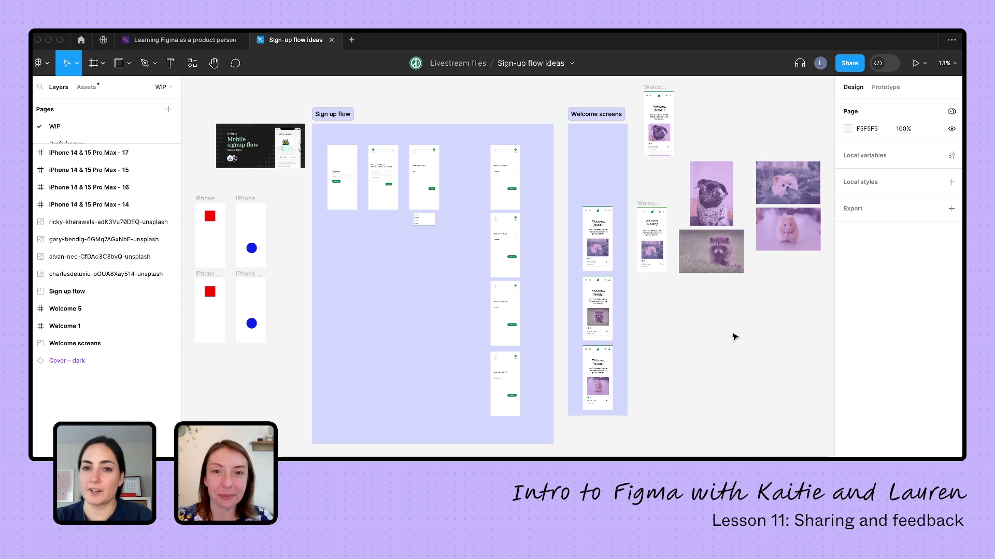
- Open sharing for Sign-up flow ideas and set the invite permission to can edit
left_click(847, 65)
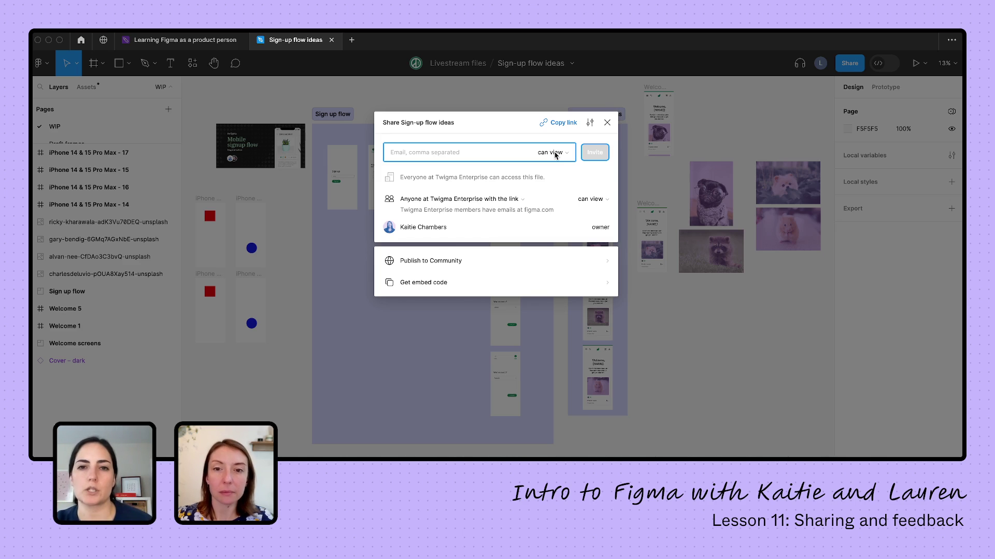
left_click(555, 155)
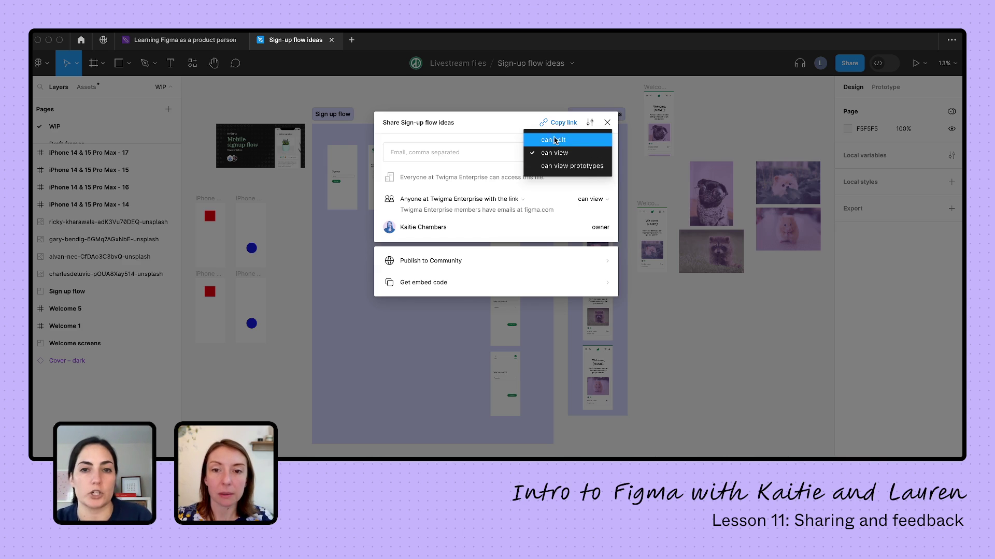
left_click(555, 140)
left_click(560, 153)
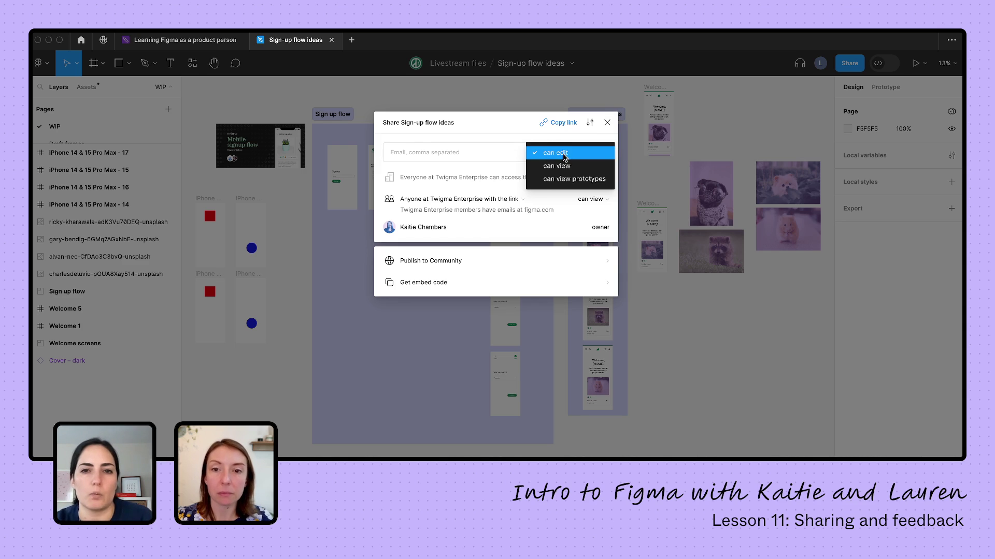
left_click(558, 154)
left_click(552, 152)
left_click(552, 154)
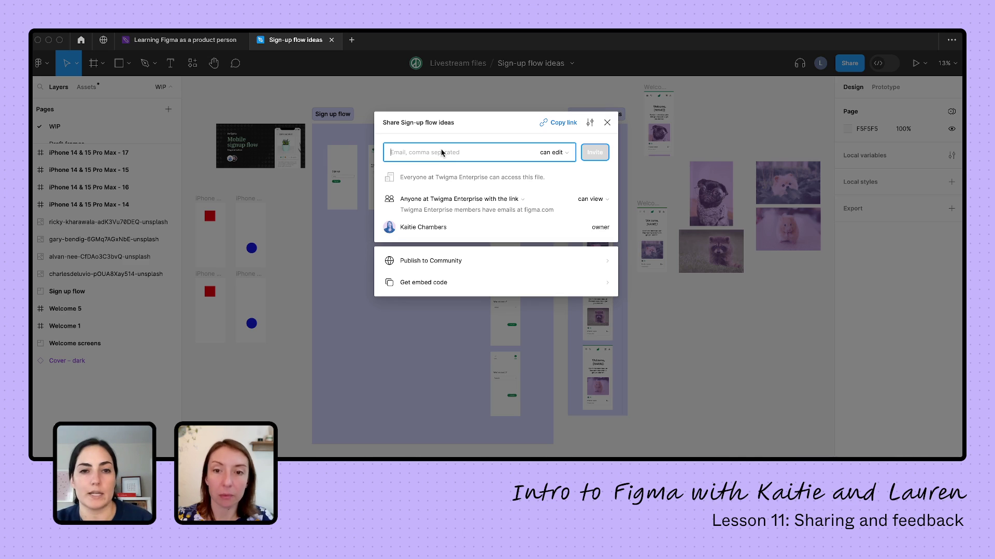
- Add the teammate as a can-edit invitee by name, then go to the Livestream files folder
type("kait")
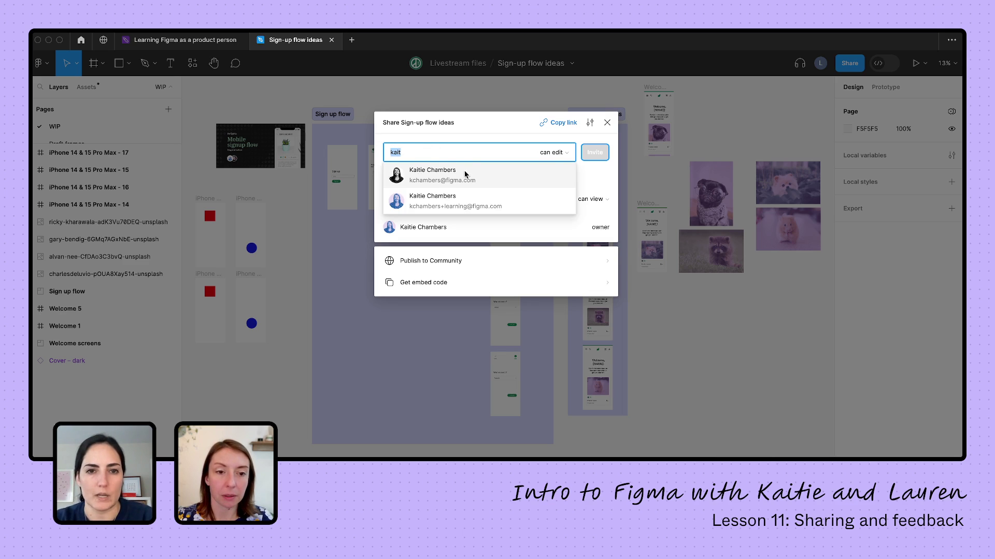
left_click(444, 179)
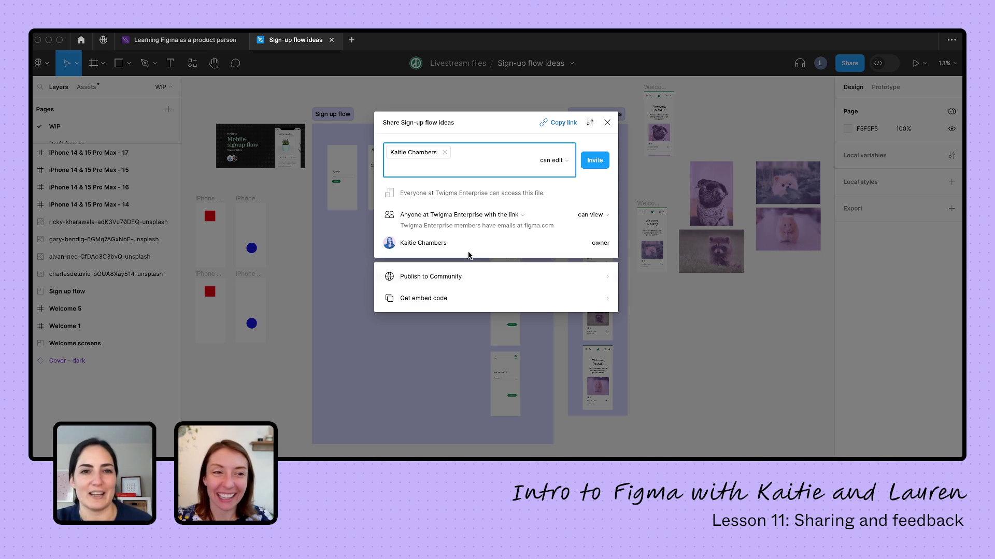
left_click(81, 40)
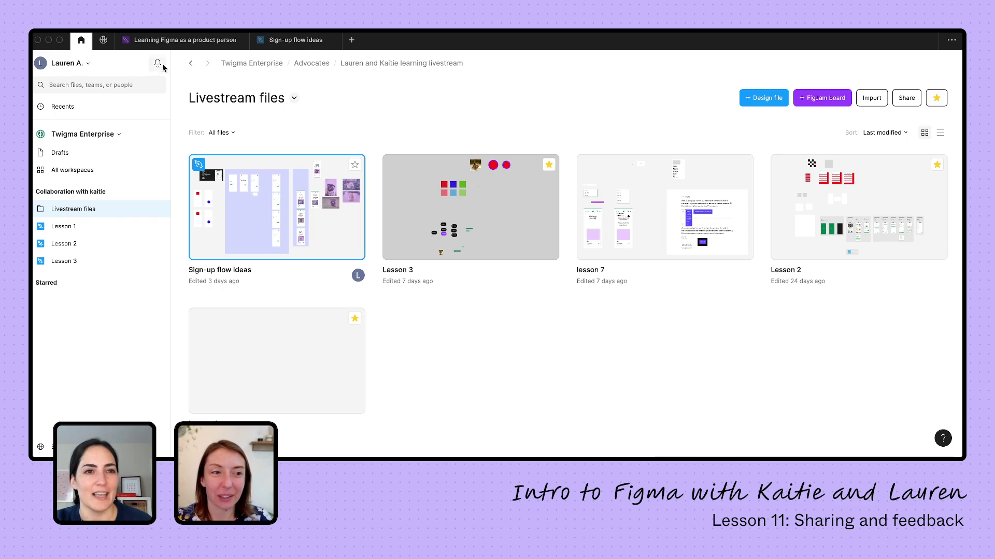
- Return to the Sign-up flow ideas tab with its Share dialog and pending invite
left_click(296, 40)
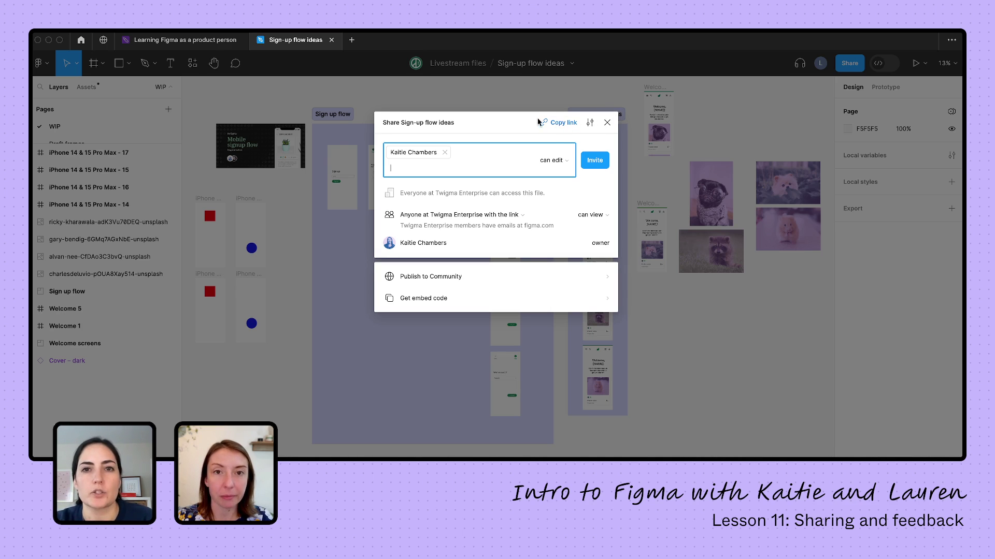
- Copy the file link, close sharing, and copy a link to the Sign up 1 frame
left_click(557, 124)
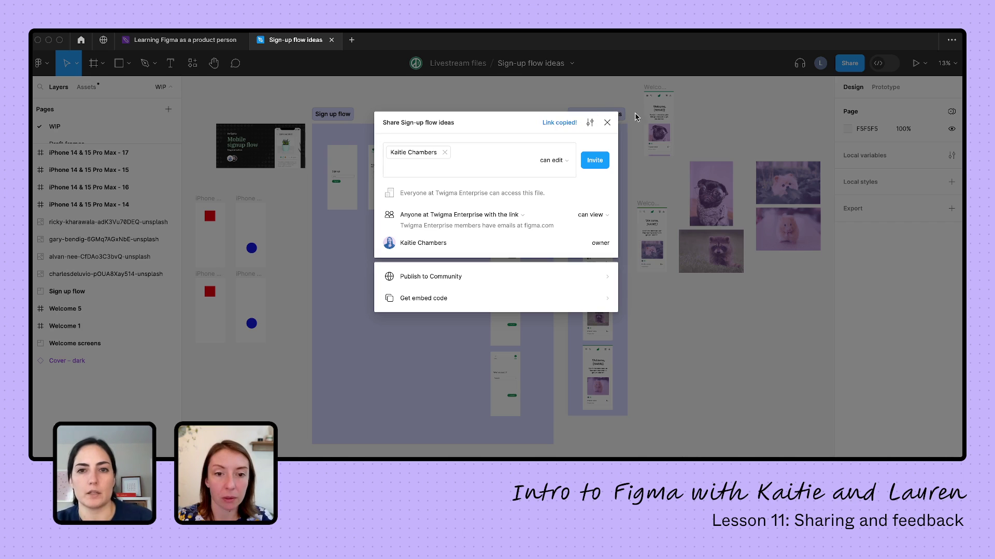
left_click(606, 122)
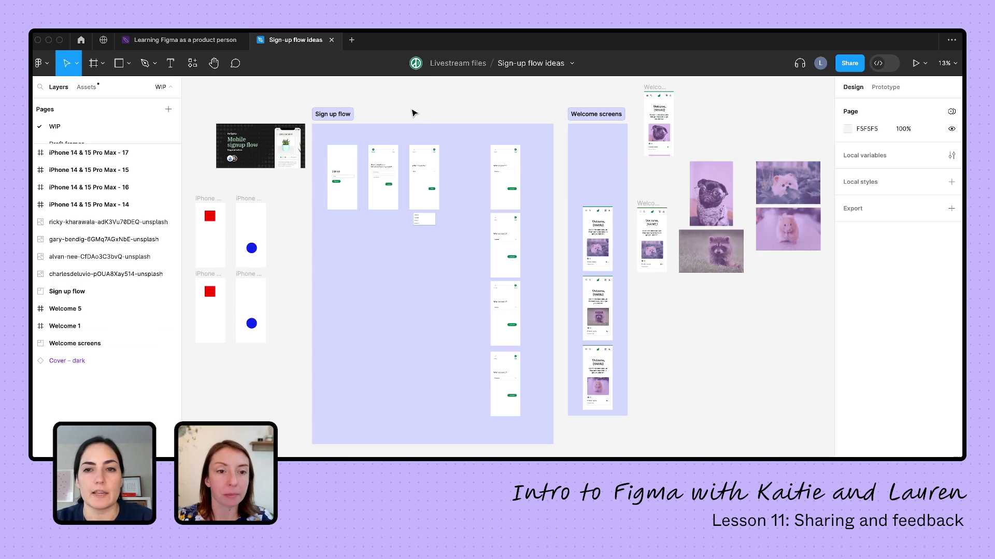
left_click(339, 147)
scroll(340, 151, "up", 5)
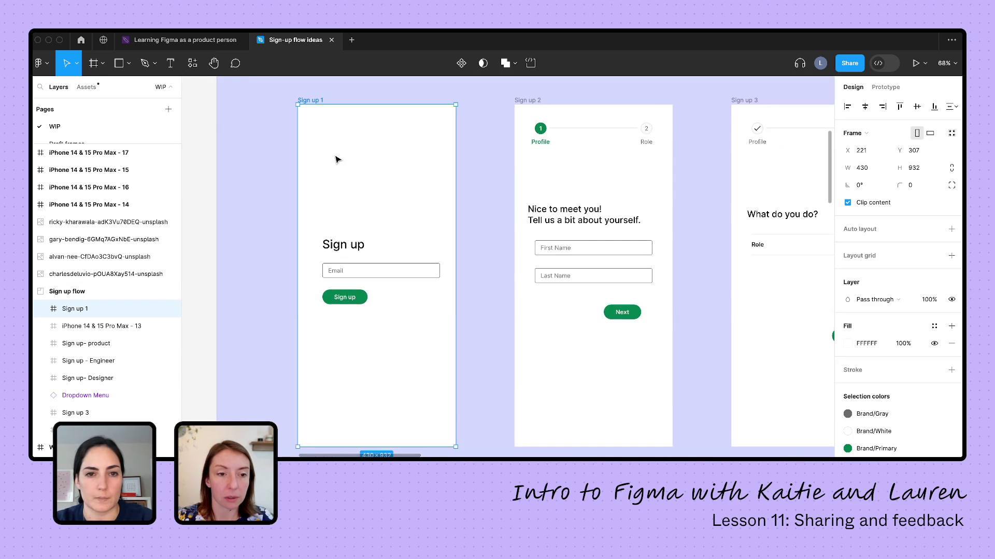
scroll(337, 158, "down", 1)
key("super+l")
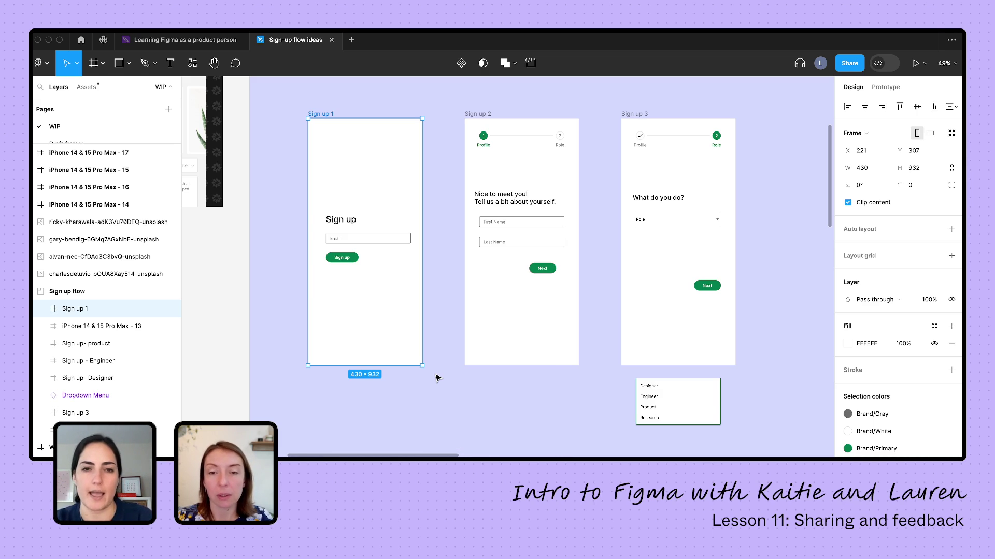
- Copy a link to the Sign up flow section with Cmd+L, then deselect it
scroll(438, 378, "down", 5)
left_click(343, 149)
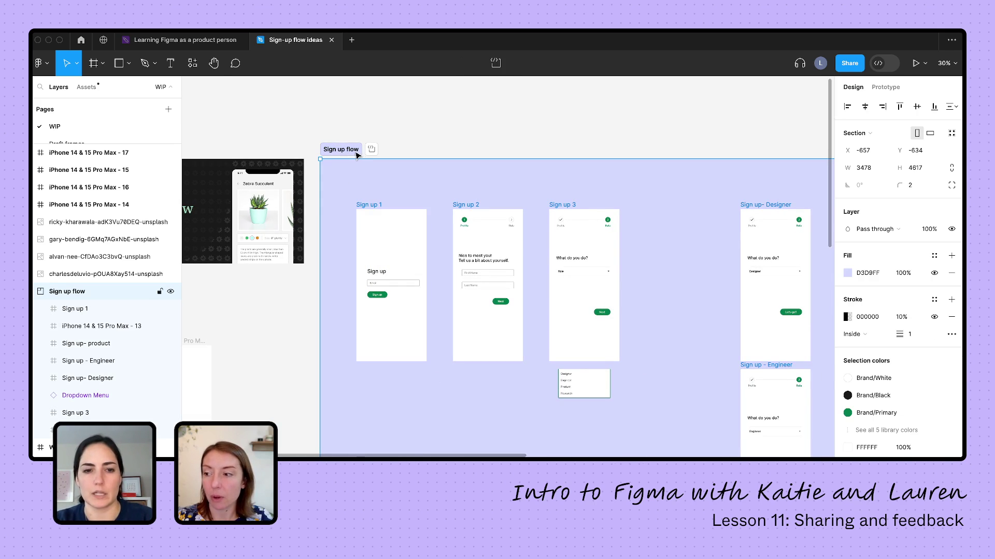
key("super+l")
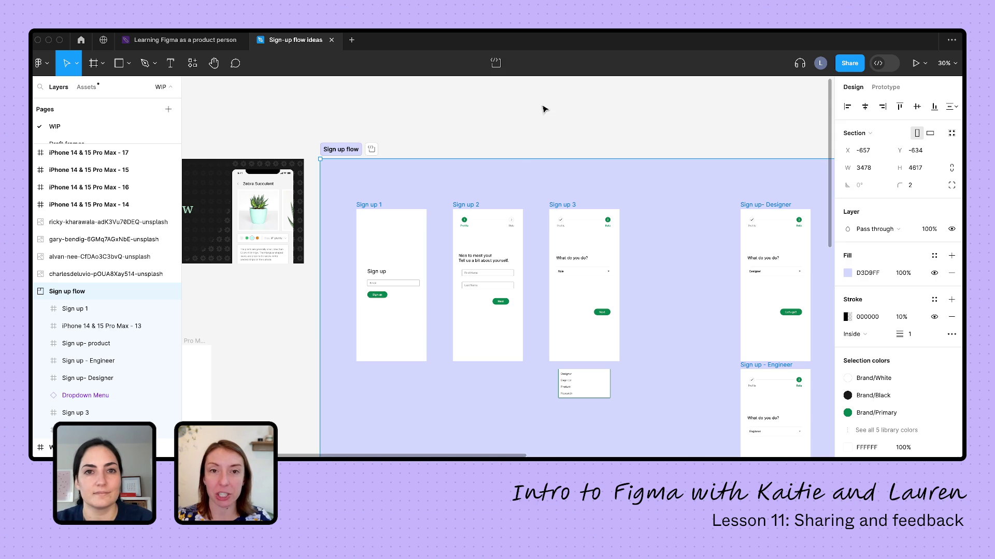
left_click(544, 124)
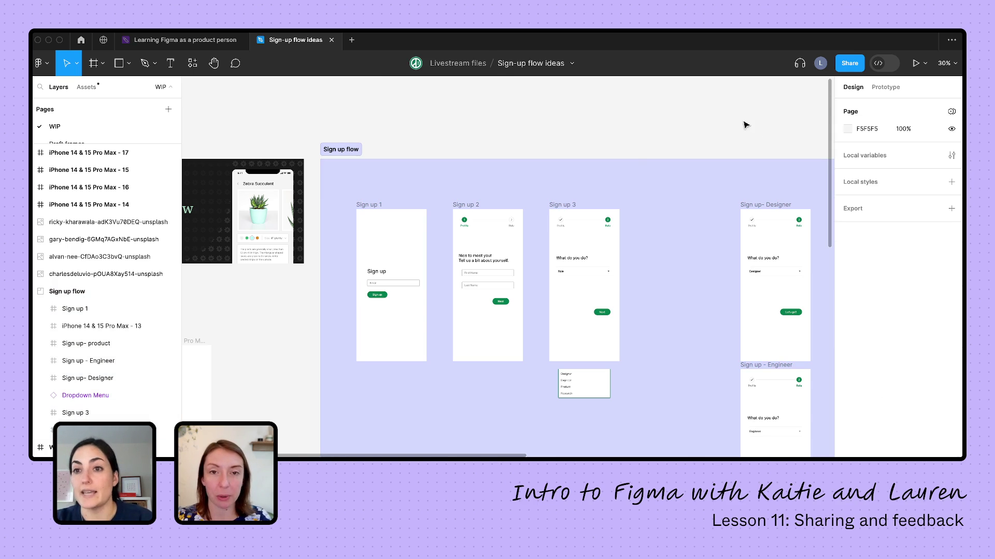
- Present the design as a prototype in a new tab, checking and closing its share settings
left_click(915, 63)
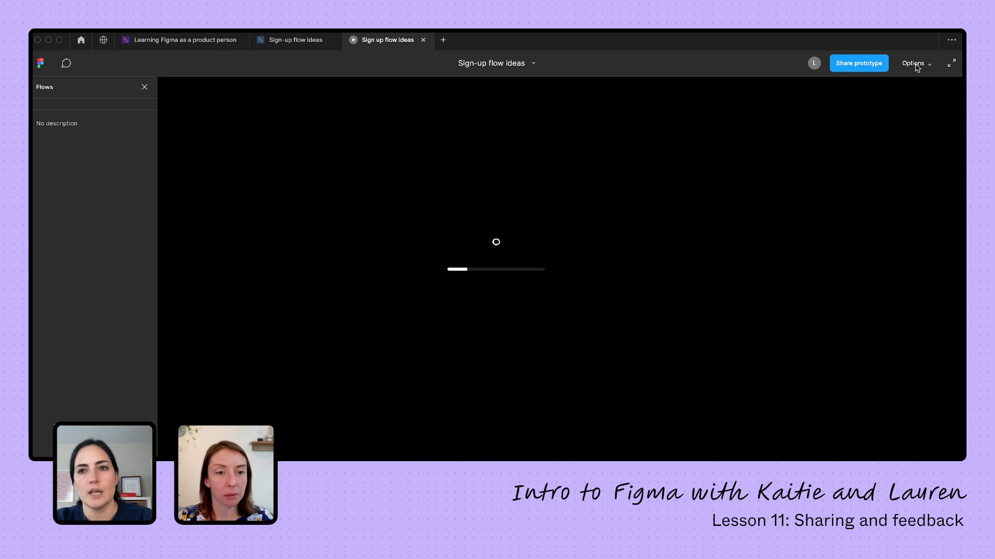
left_click(859, 64)
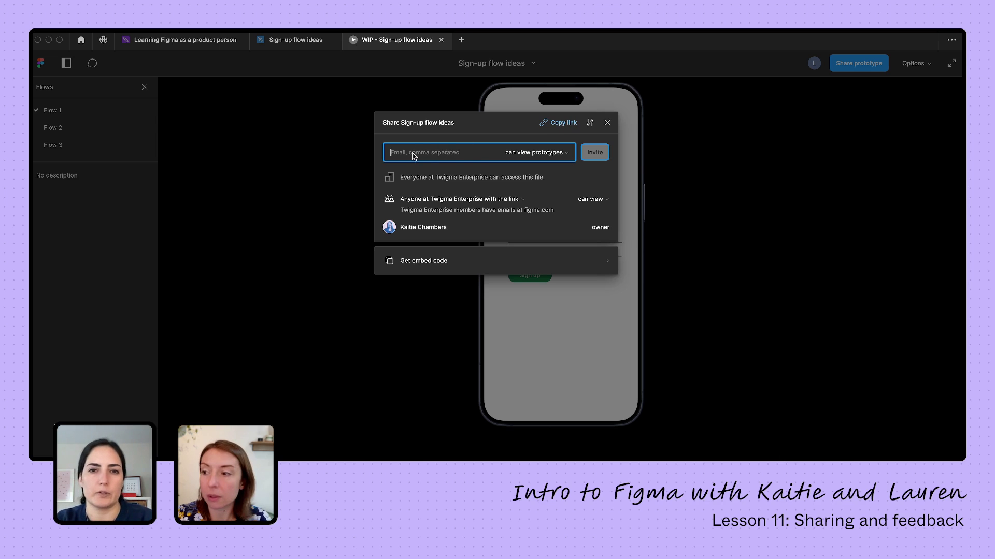
left_click(607, 123)
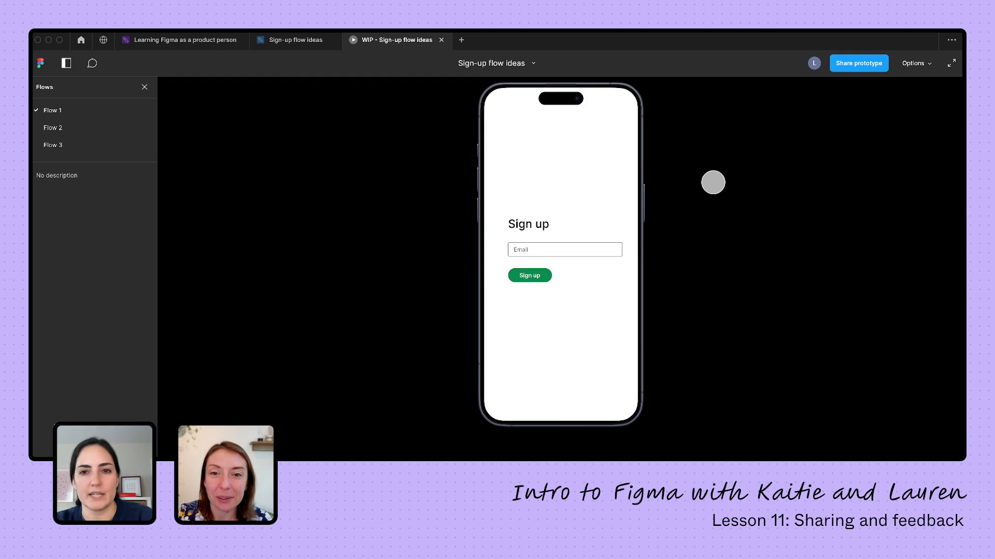
- Post a comment 'heyyyy' mentioning the teammate on the prototype's Sign up screen
key("c")
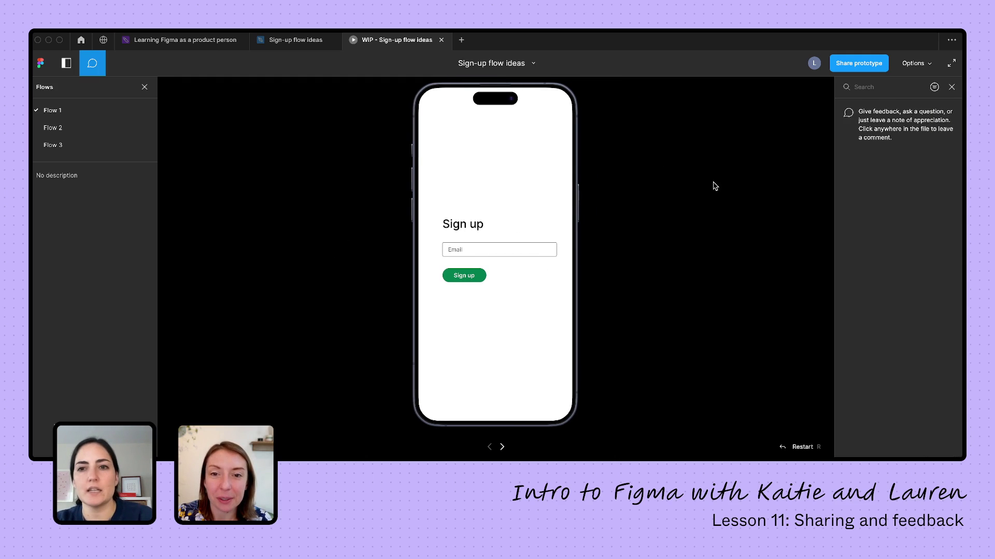
left_click(88, 65)
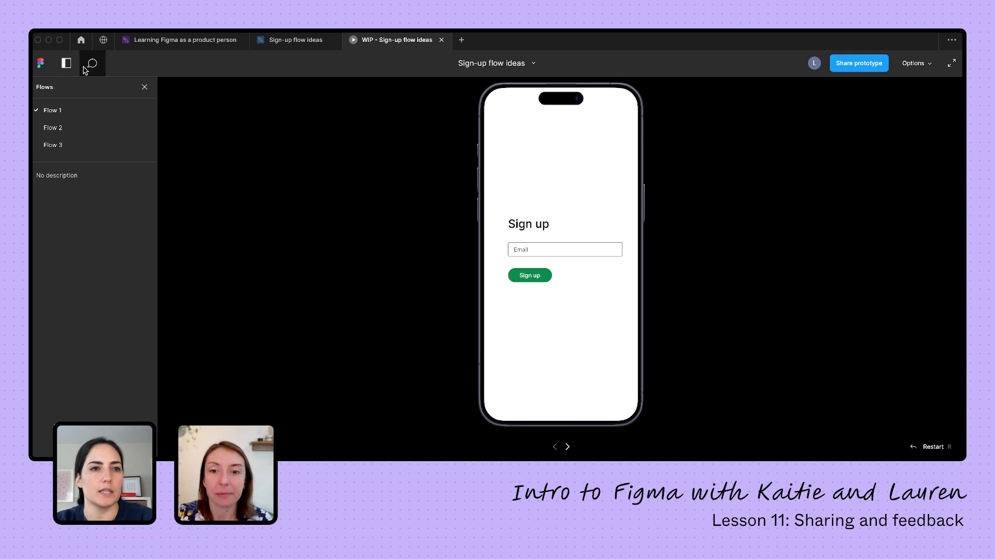
left_click(90, 66)
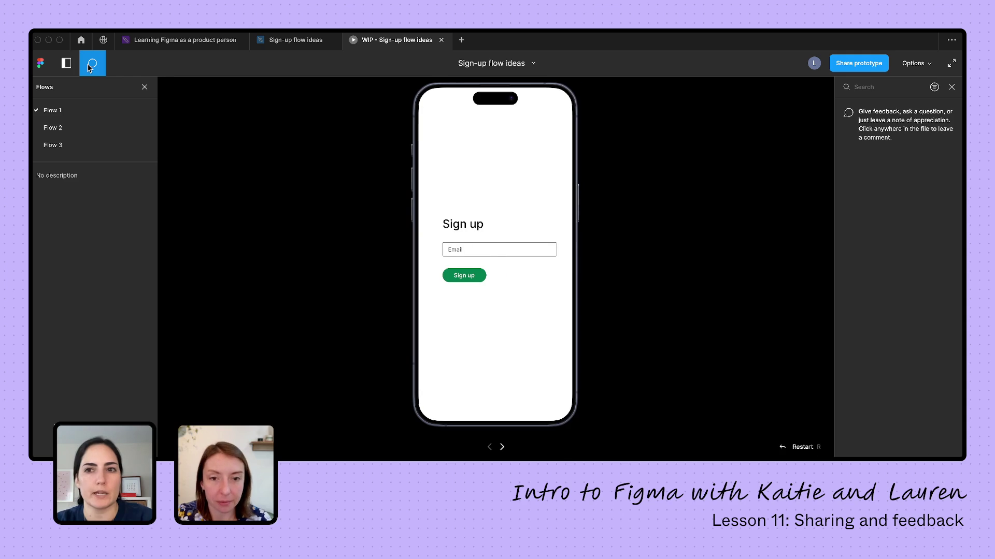
left_click(523, 159)
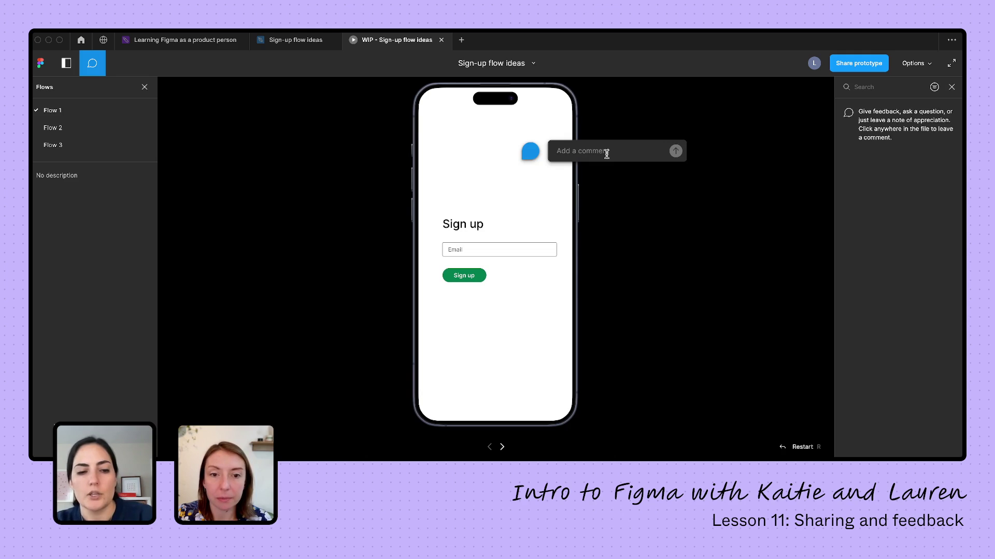
type("@")
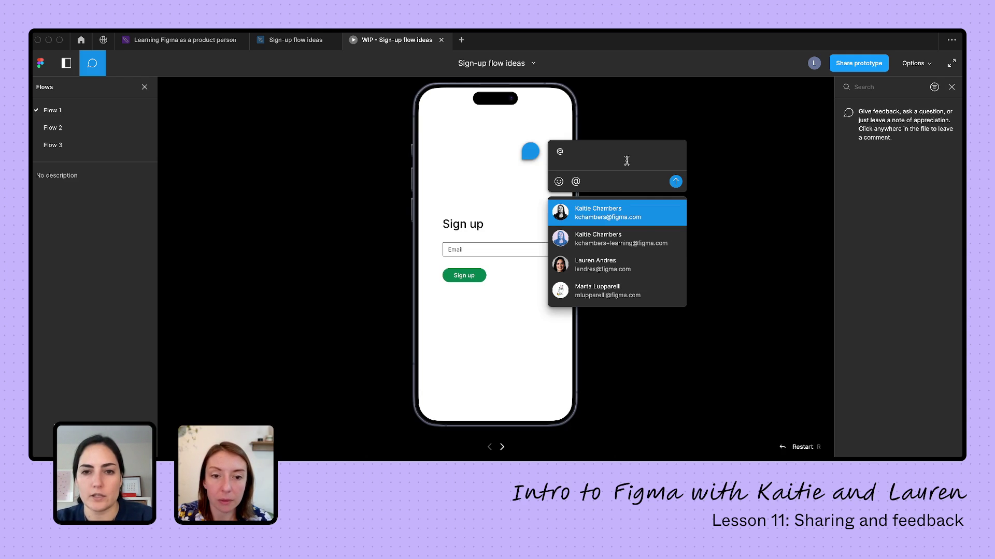
left_click(622, 218)
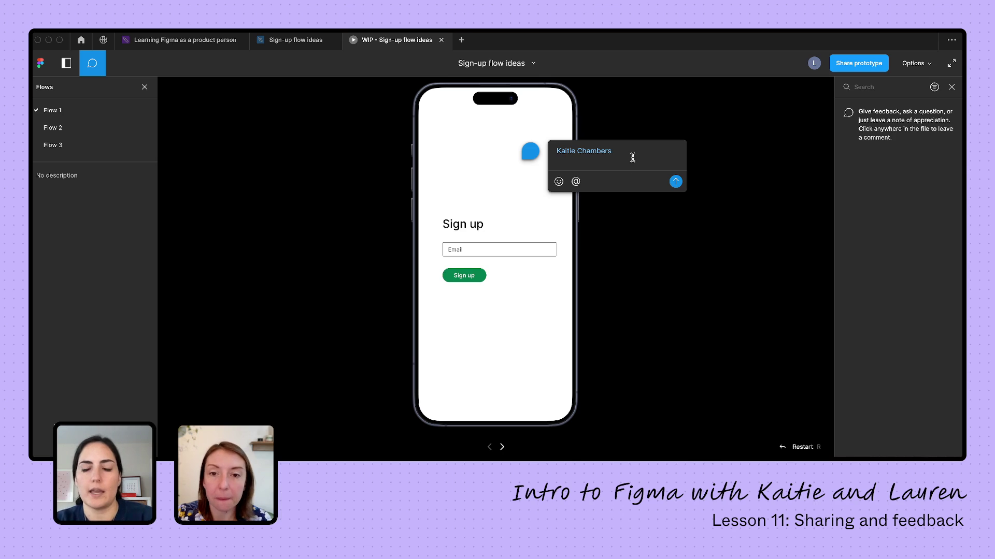
type("heyyyy")
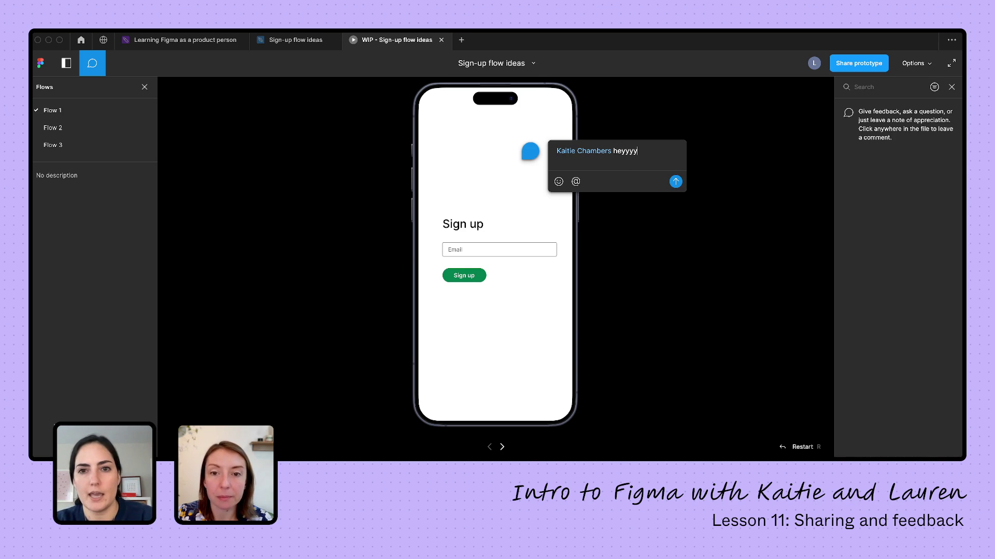
key("Return")
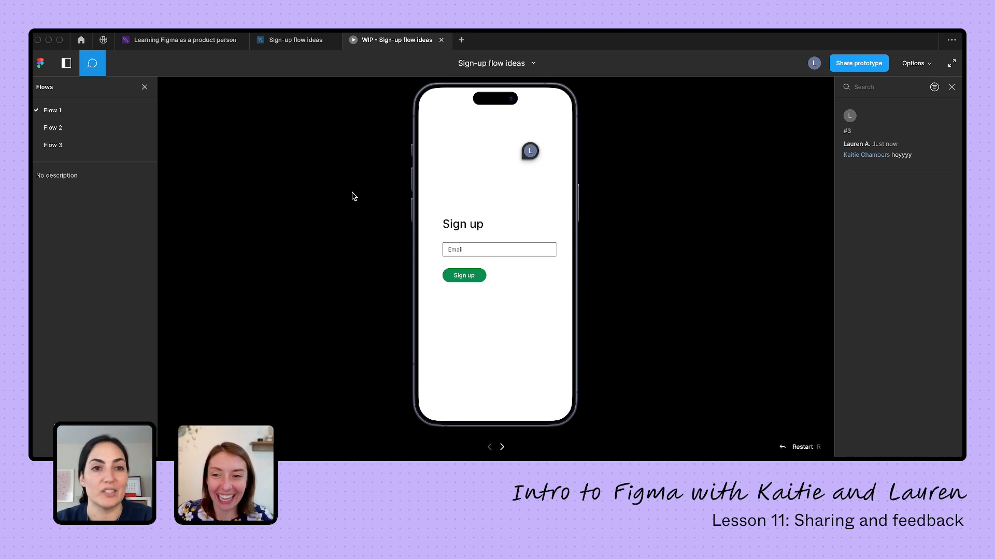
left_click(290, 40)
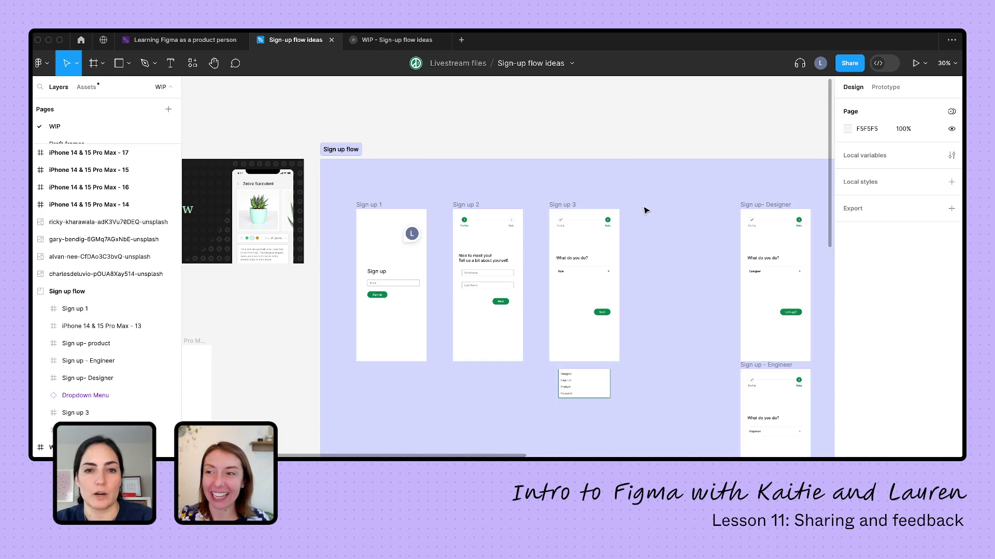
mouse_move(413, 230)
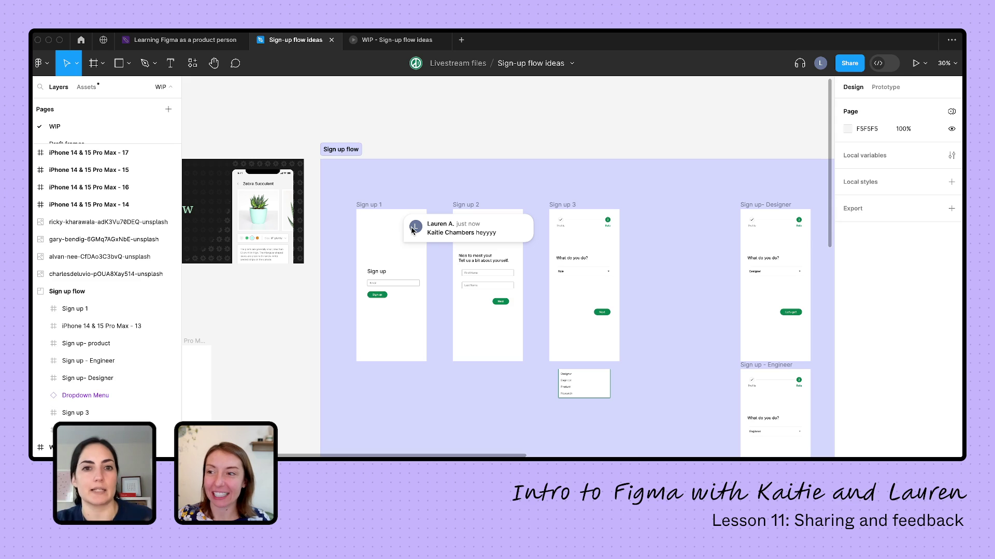
scroll(393, 240, "up", 5)
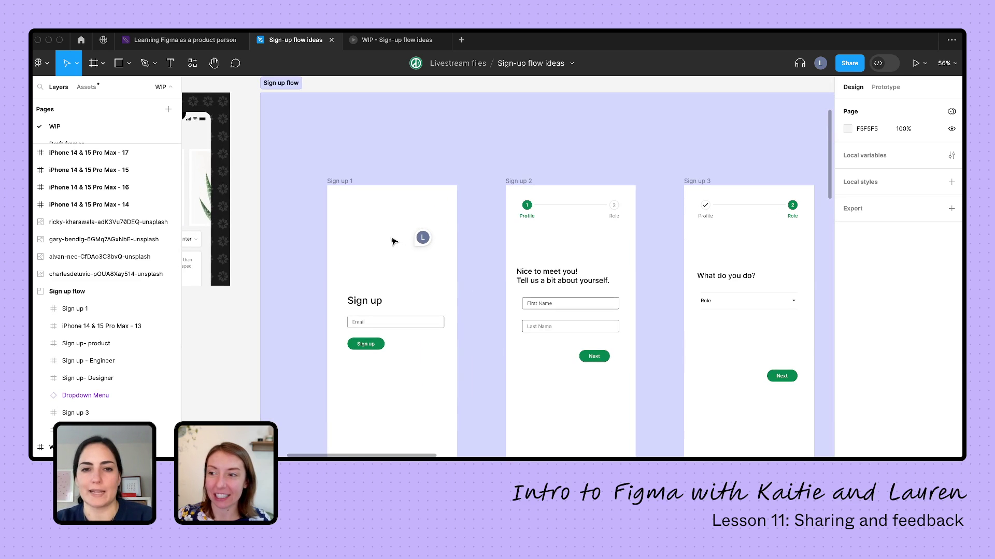
scroll(393, 239, "down", 2)
scroll(394, 239, "left", 1)
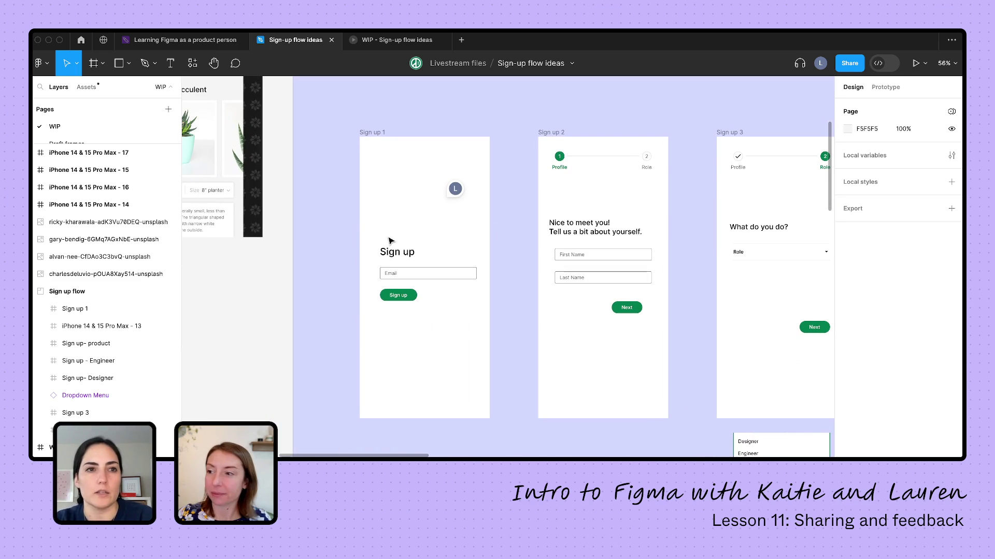
left_click(236, 63)
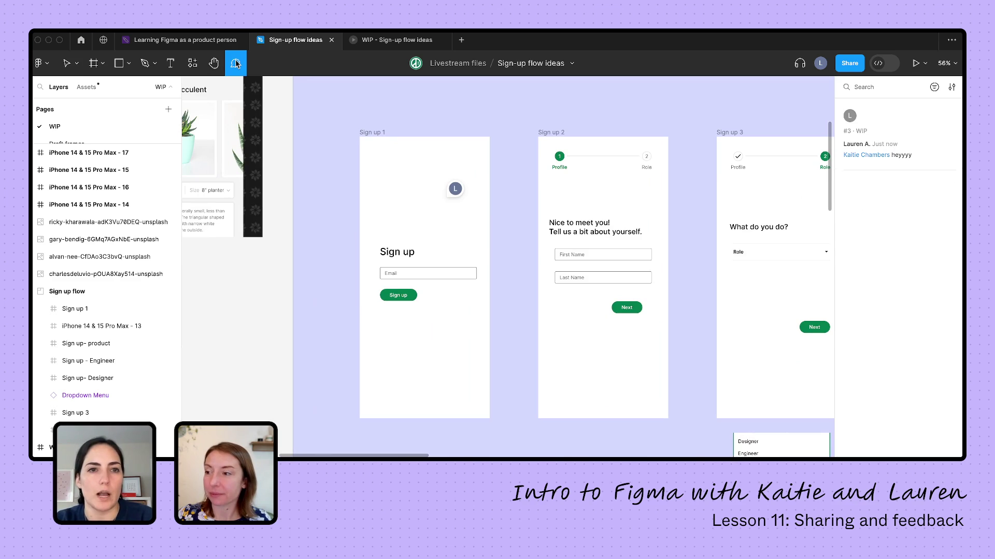
left_click(400, 179)
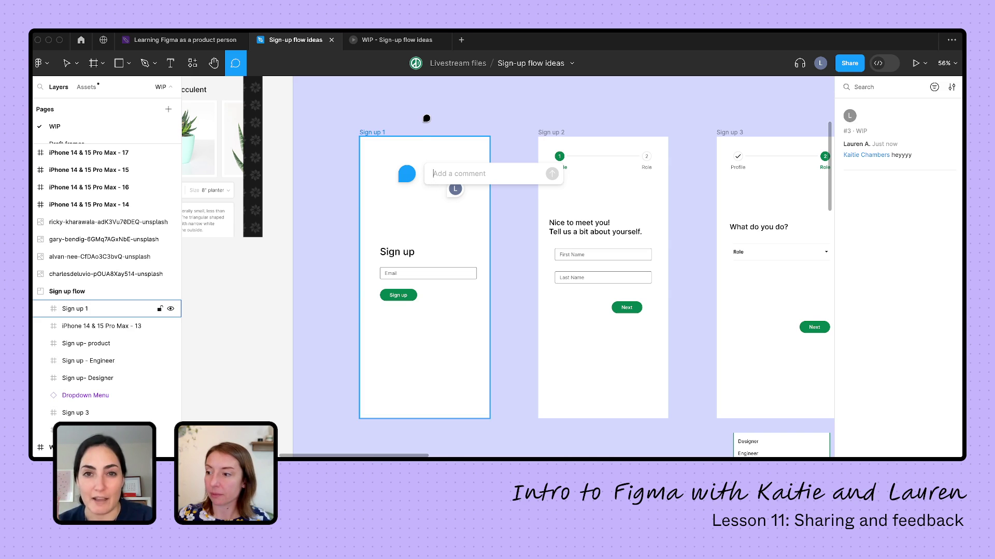
key("Escape")
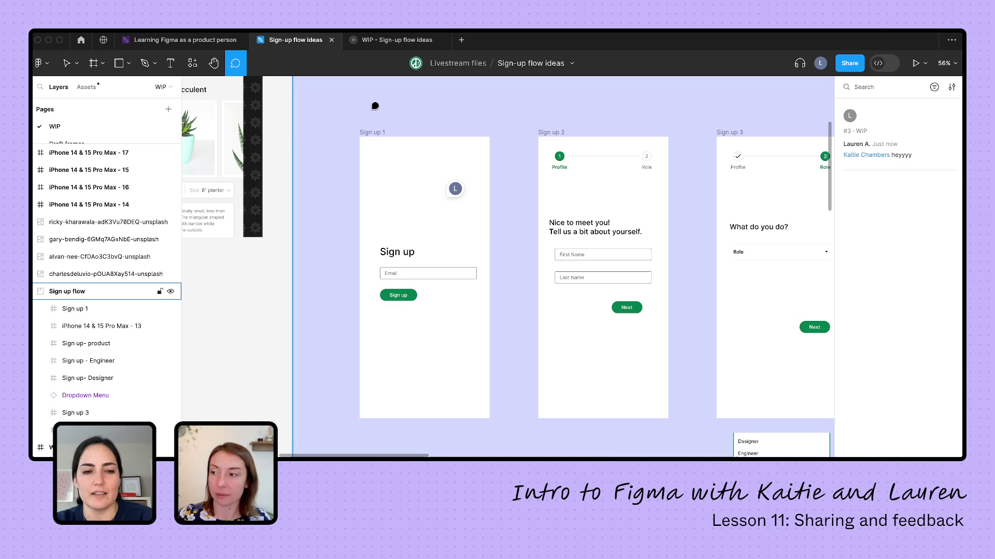
key("Escape")
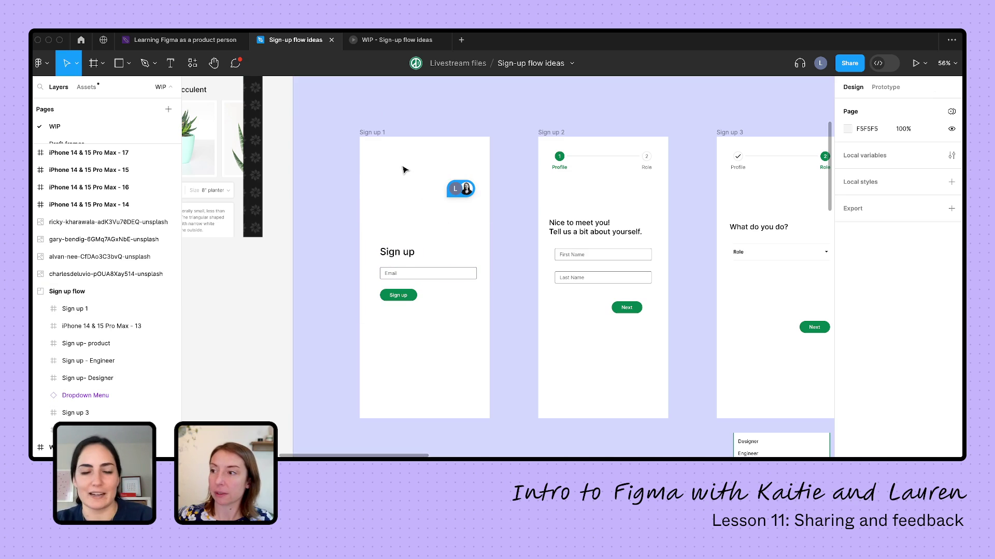
- Send the cursor-chat greeting 'heyyyyy' on the canvas
key("slash")
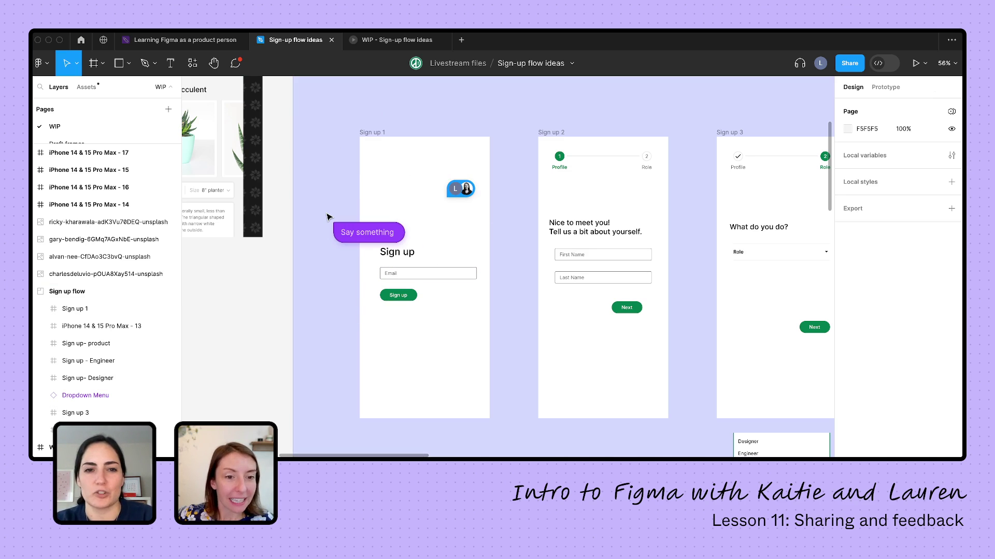
type("heyyyyy")
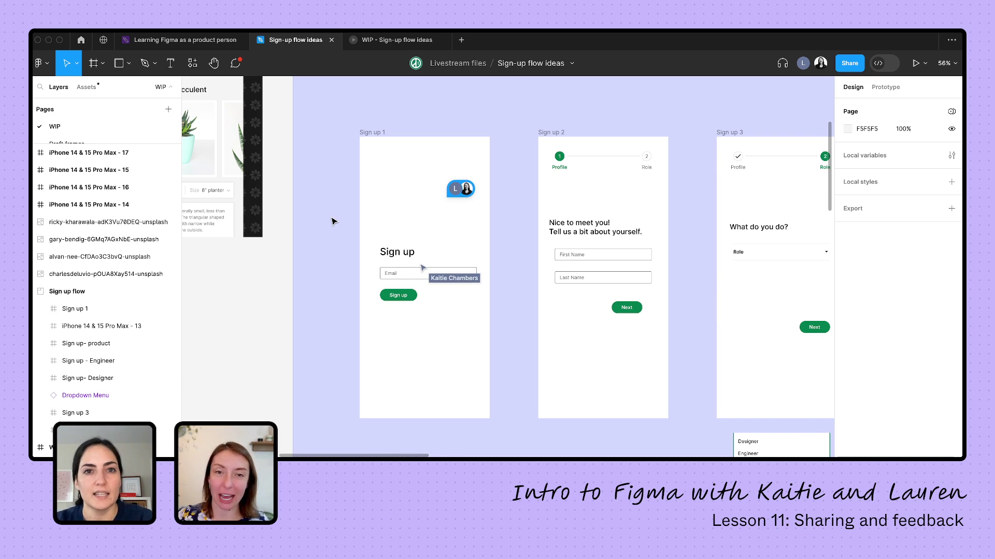
- Follow the collaborator's view of the canvas via their toolbar avatar
left_click(804, 64)
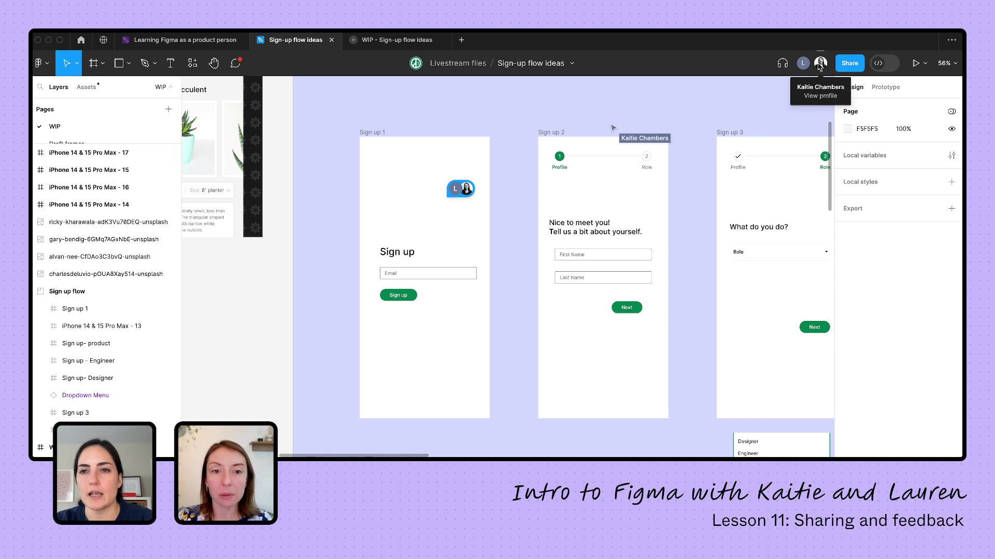
mouse_move(807, 67)
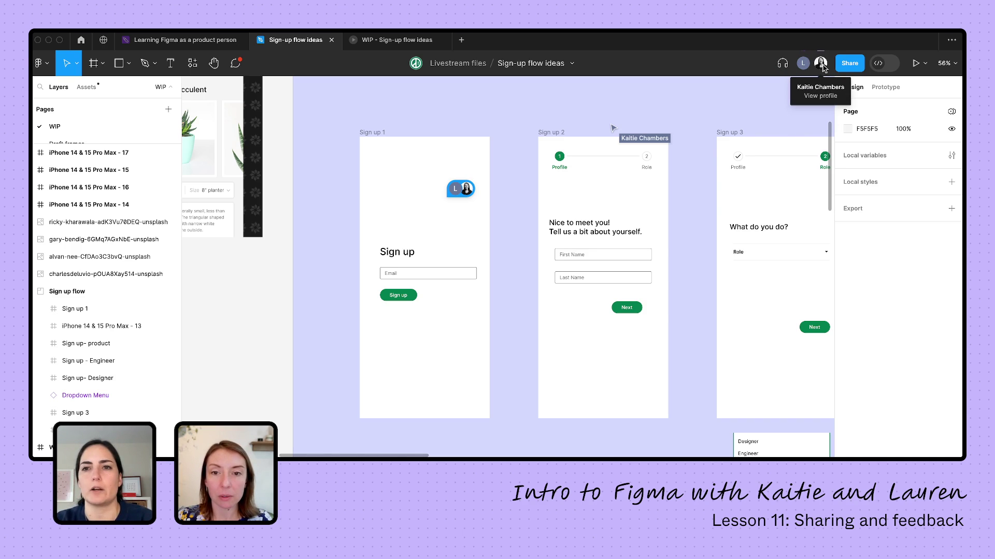
left_click(820, 63)
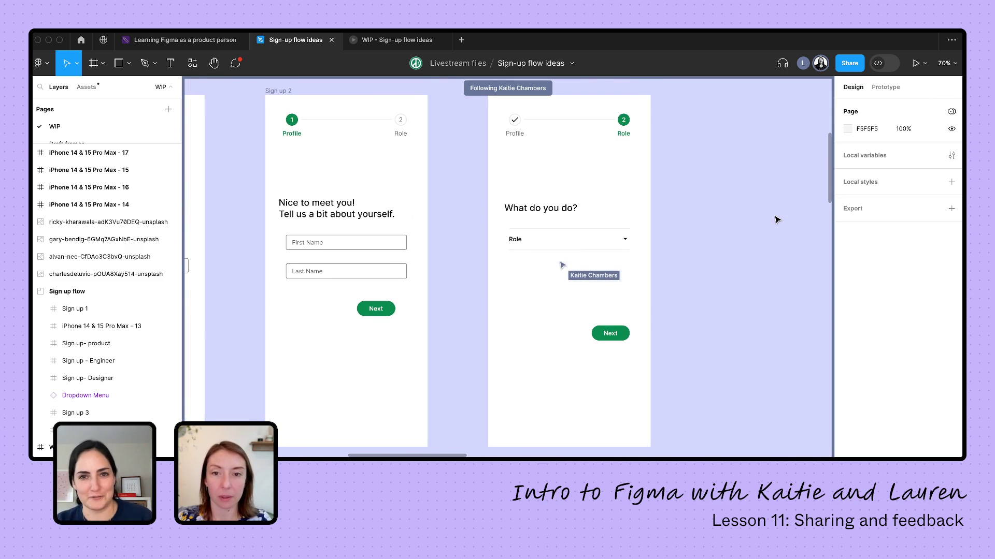
- Zoom out to about 44% to show Sign up 1–3 and the Role options list
left_click(925, 63)
left_click(948, 63)
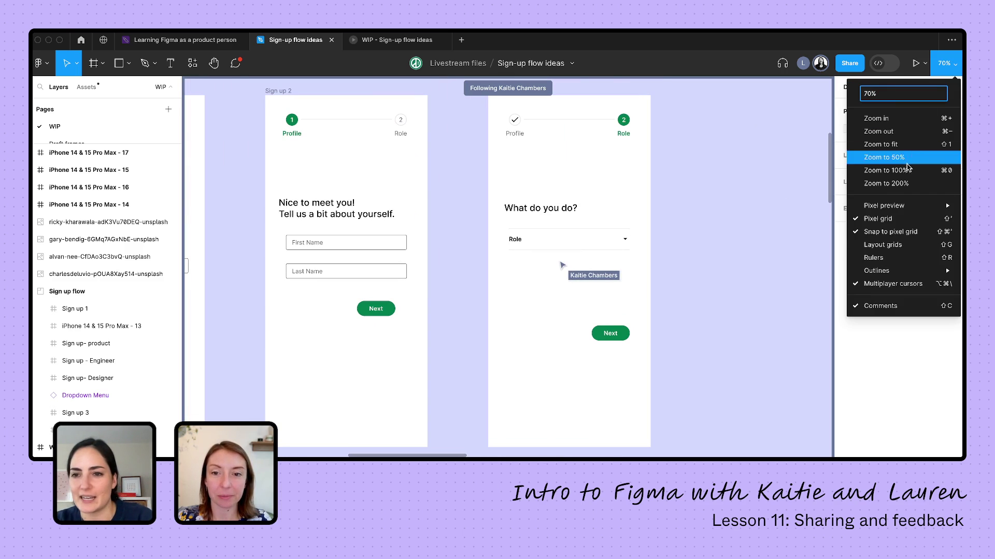
left_click(707, 193)
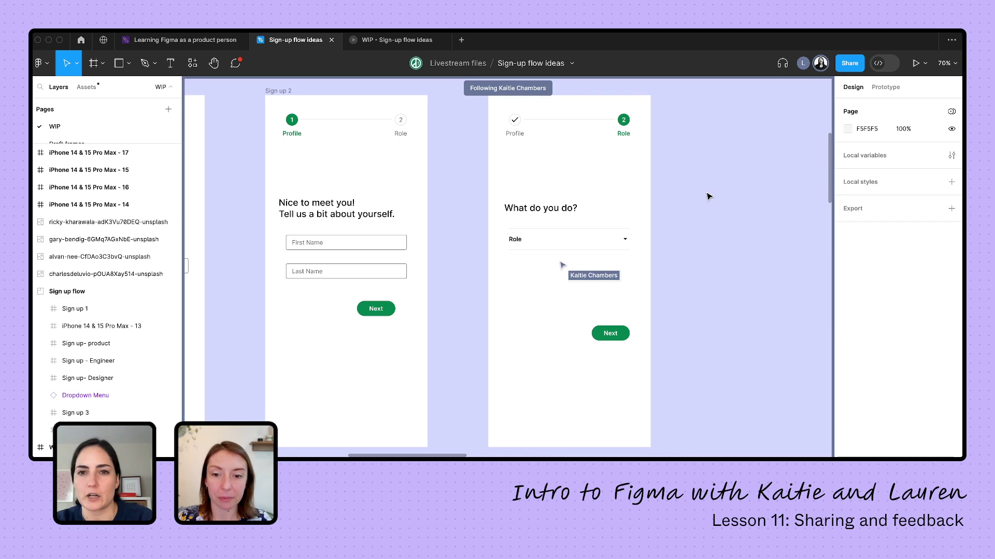
scroll(707, 193, "down", 3)
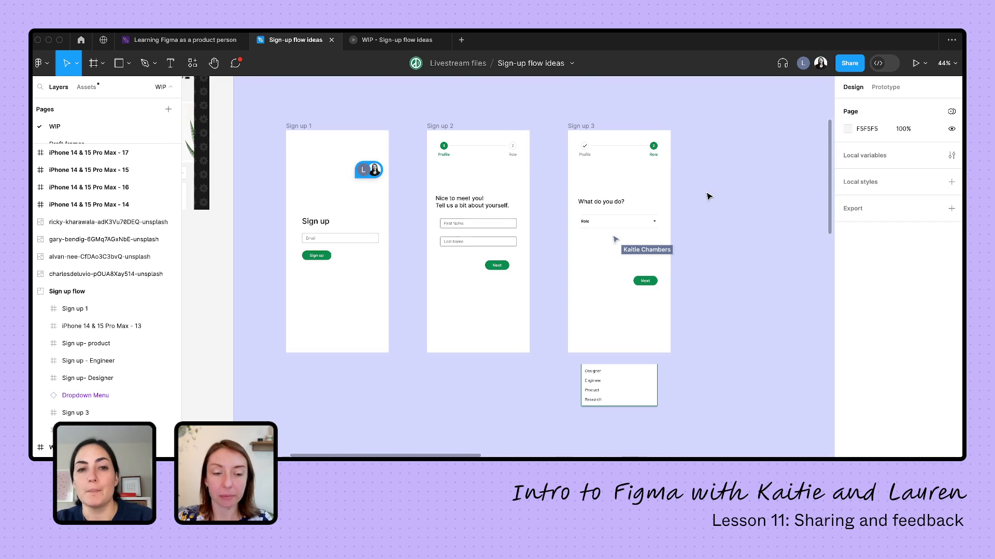
- Switch to the WIP - Sign-up flow ideas prototype and follow the collaborator there
left_click(383, 40)
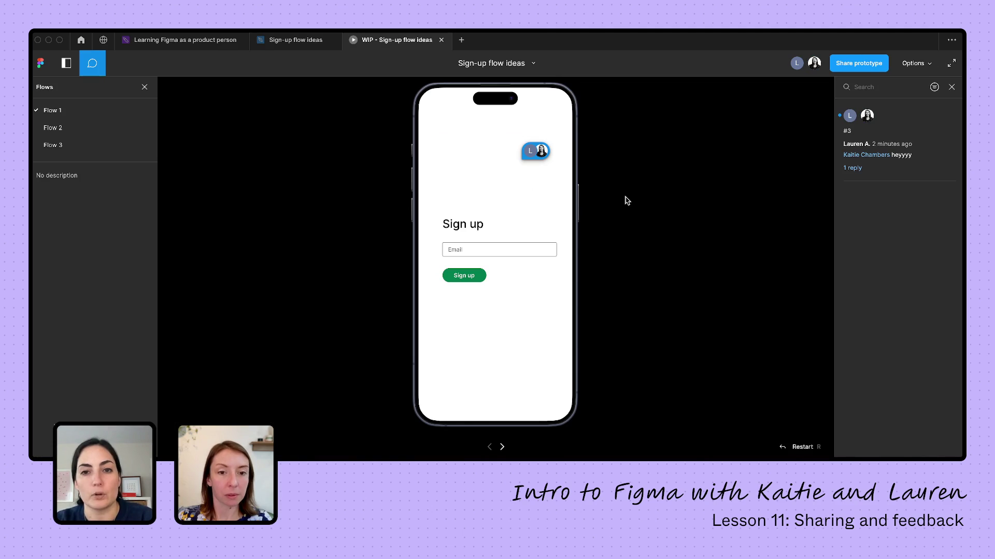
left_click(814, 65)
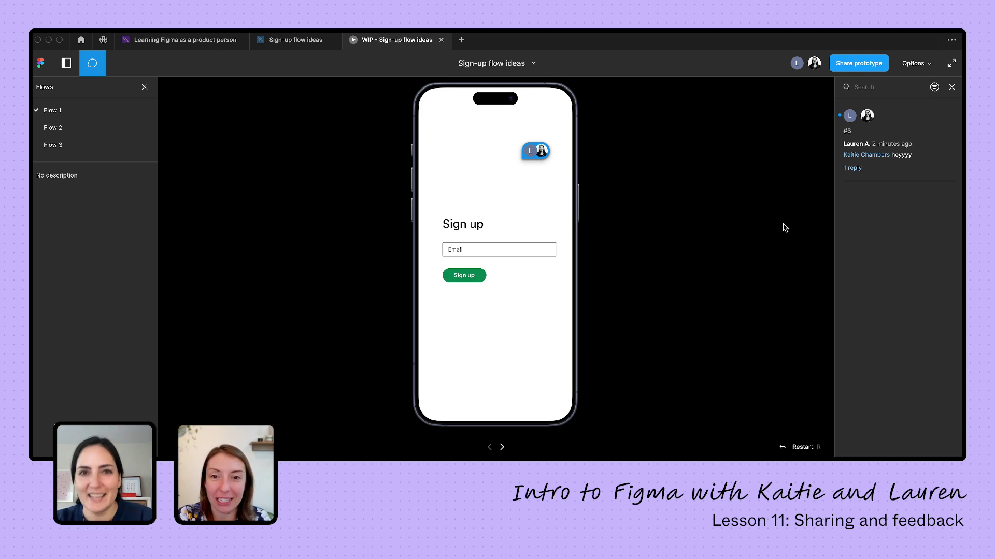
left_click(927, 68)
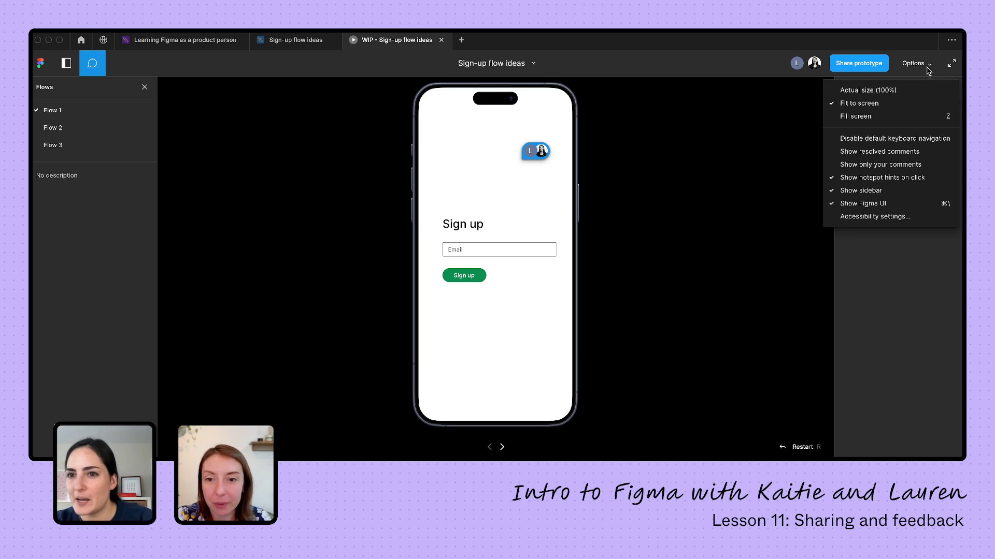
left_click(854, 118)
left_click(917, 63)
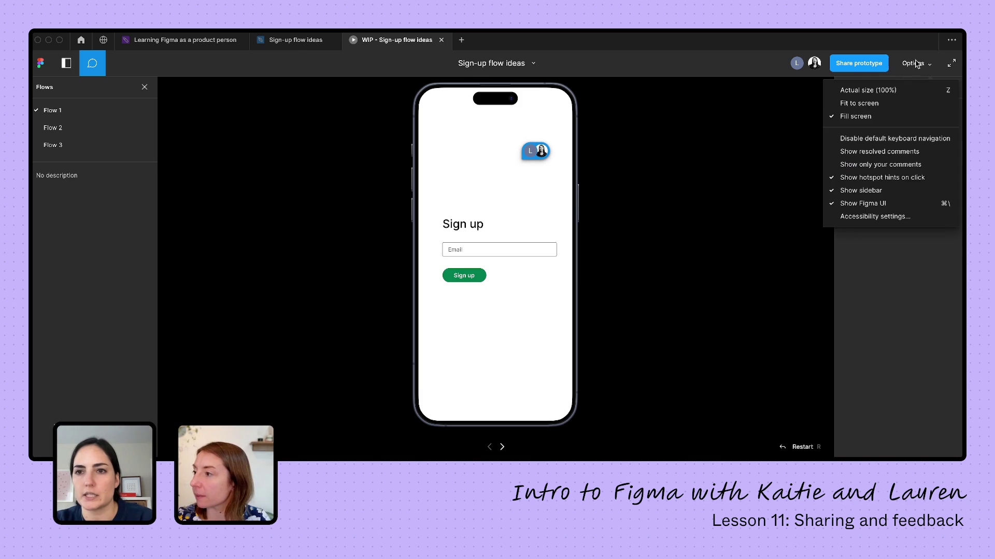
left_click(848, 91)
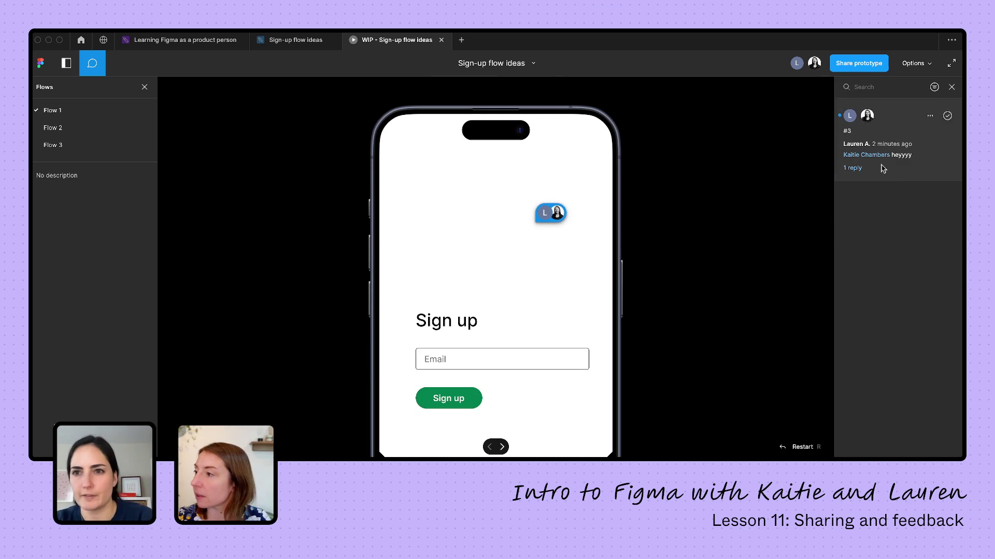
left_click(916, 63)
left_click(843, 107)
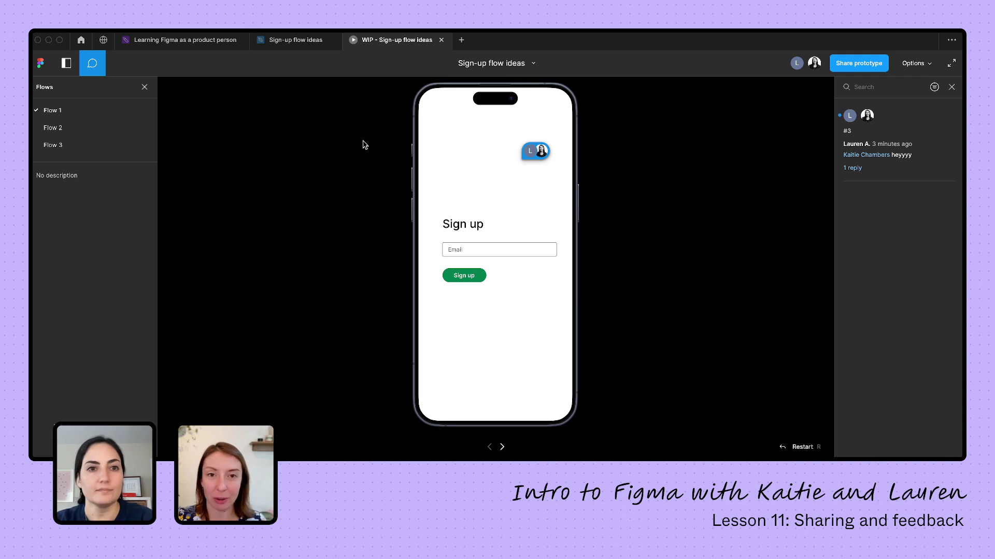
- Back in the Sign-up flow ideas file, resolve the greeting comment thread on Sign up 1
left_click(295, 44)
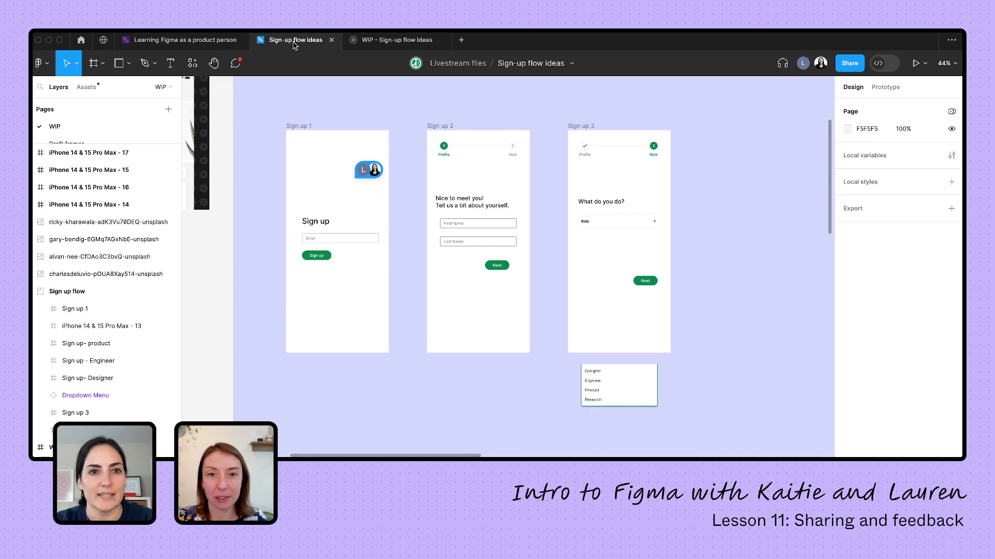
left_click(368, 170)
scroll(351, 158, "up", 3)
scroll(350, 159, "up", 1)
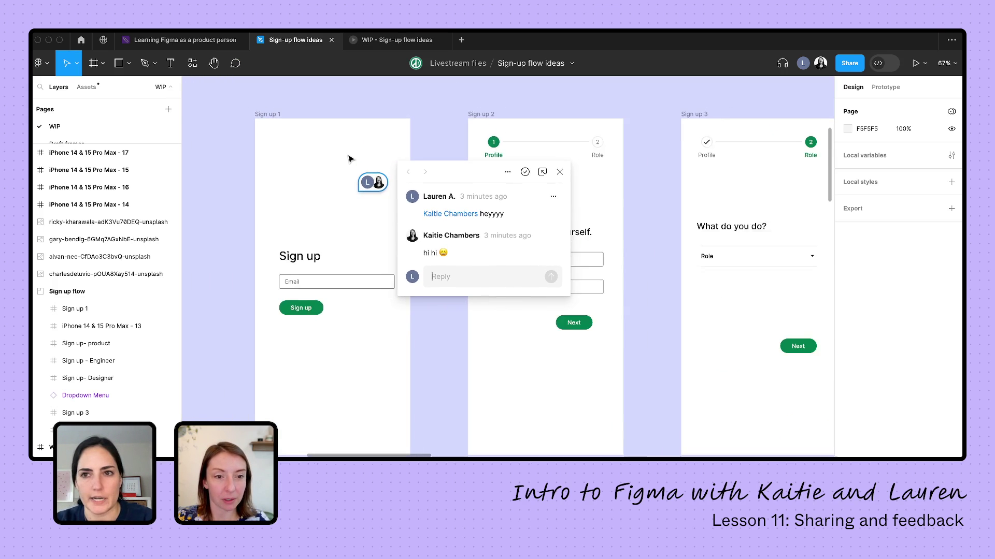
left_click(525, 172)
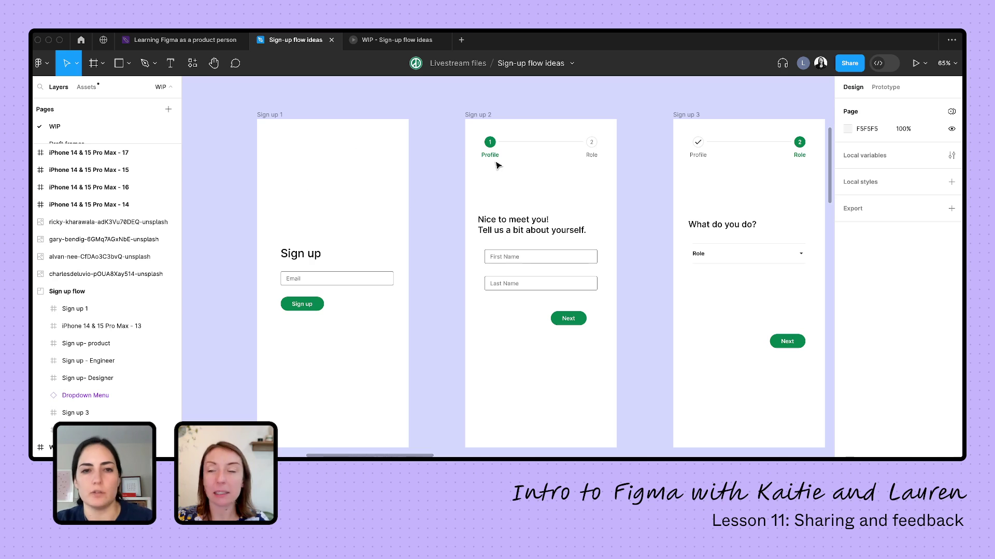
- Hide and re-show canvas comments with Shift+C, then bring up the comments list
key("shift+c")
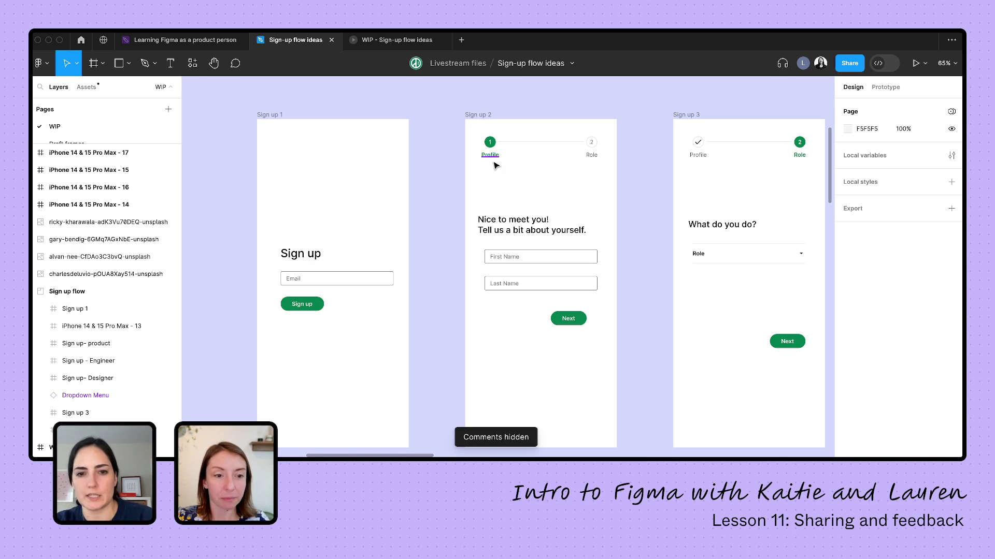
key("shift+c")
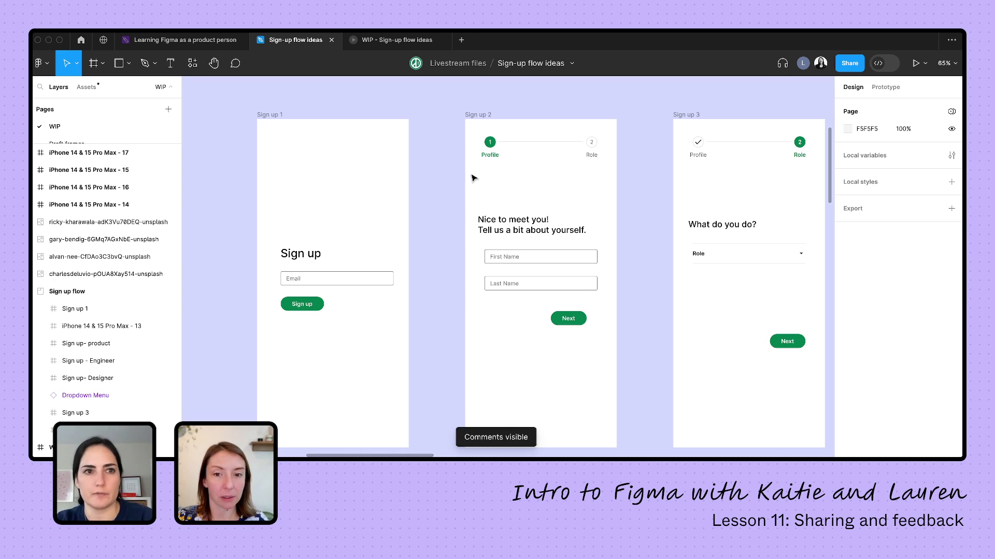
left_click(230, 64)
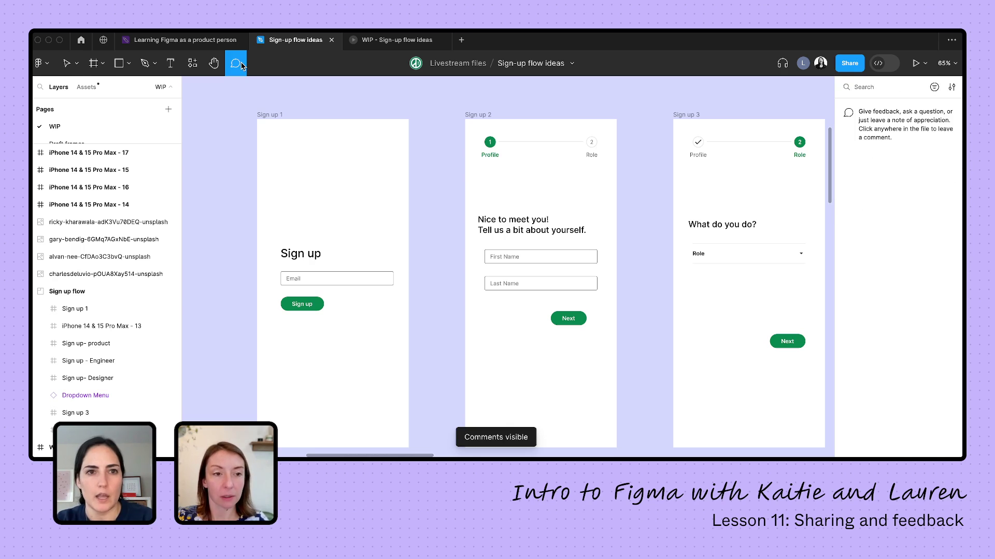
- Enable 'Show resolved comments' in the comments list filter, glancing at notification settings
left_click(951, 88)
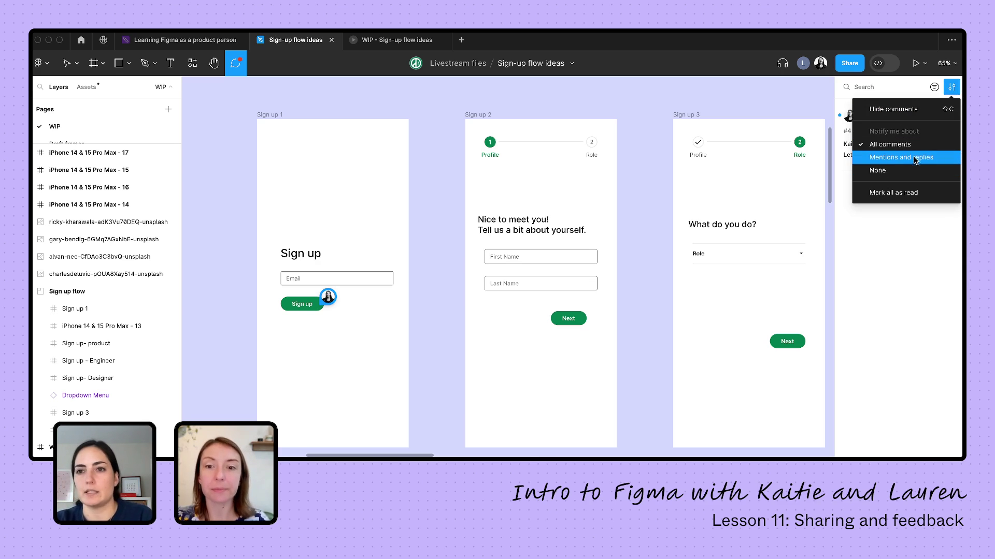
left_click(951, 86)
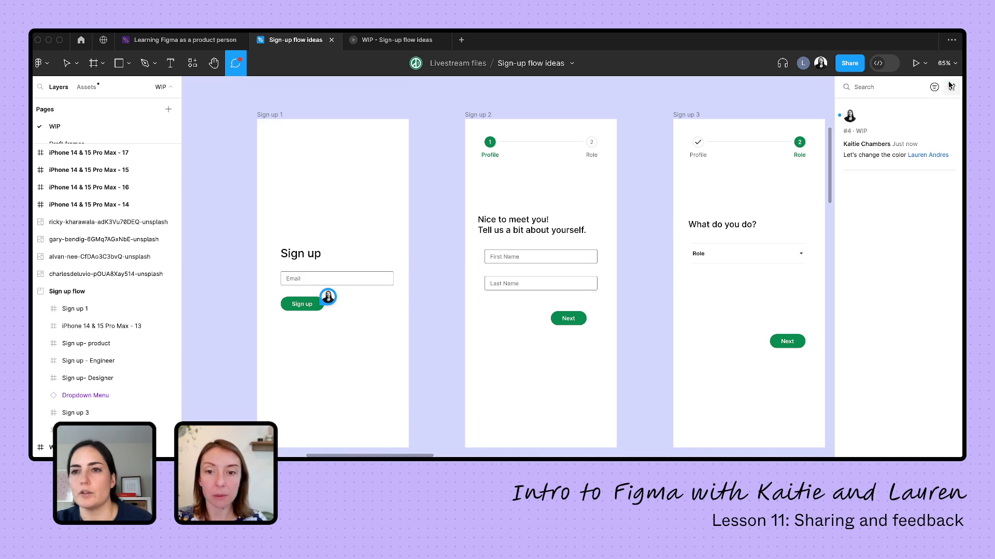
left_click(934, 88)
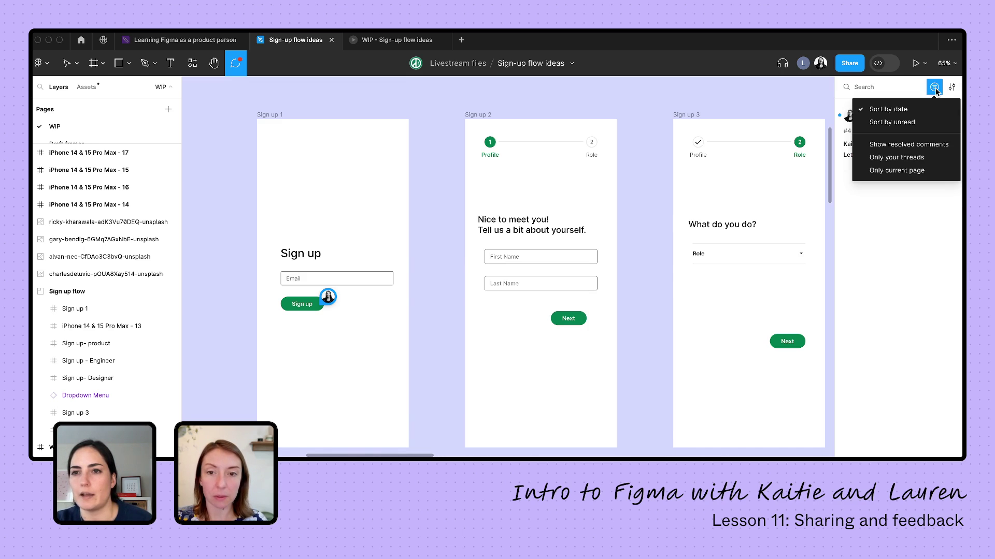
left_click(877, 146)
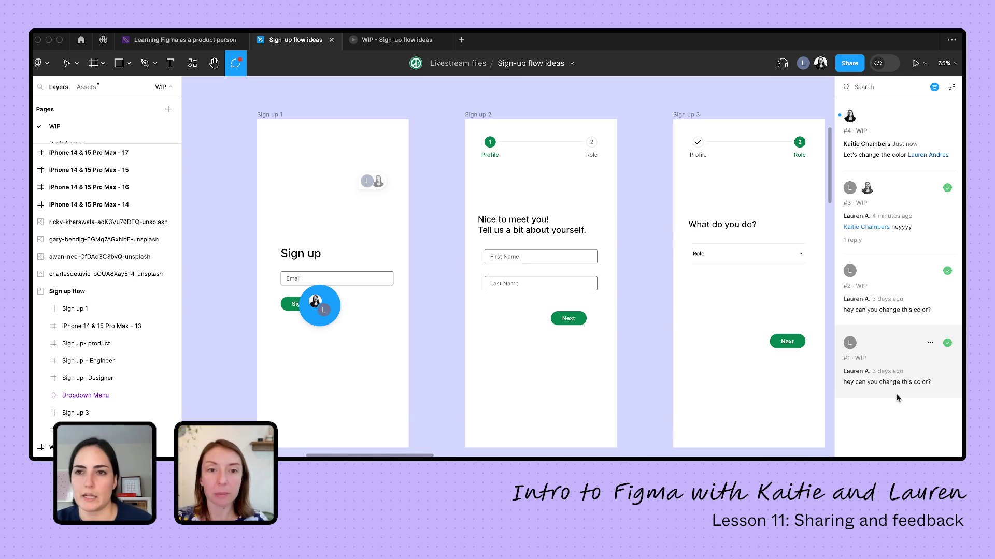
left_click(934, 87)
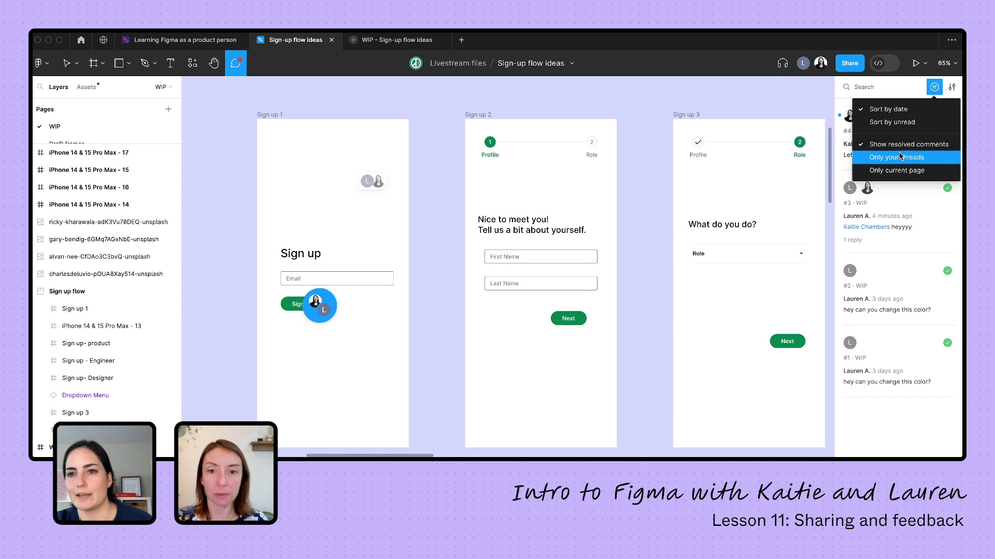
left_click(951, 88)
left_click(951, 89)
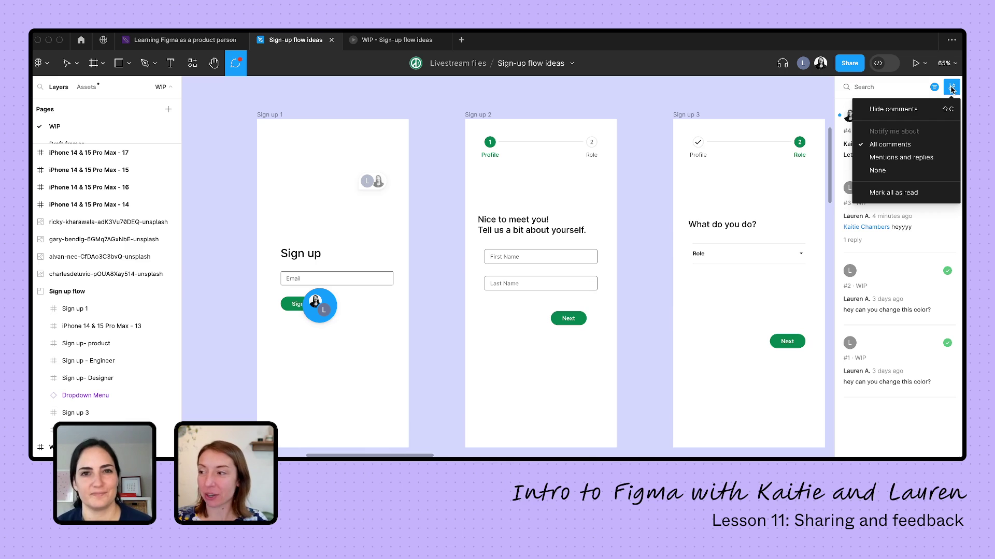
left_click(951, 89)
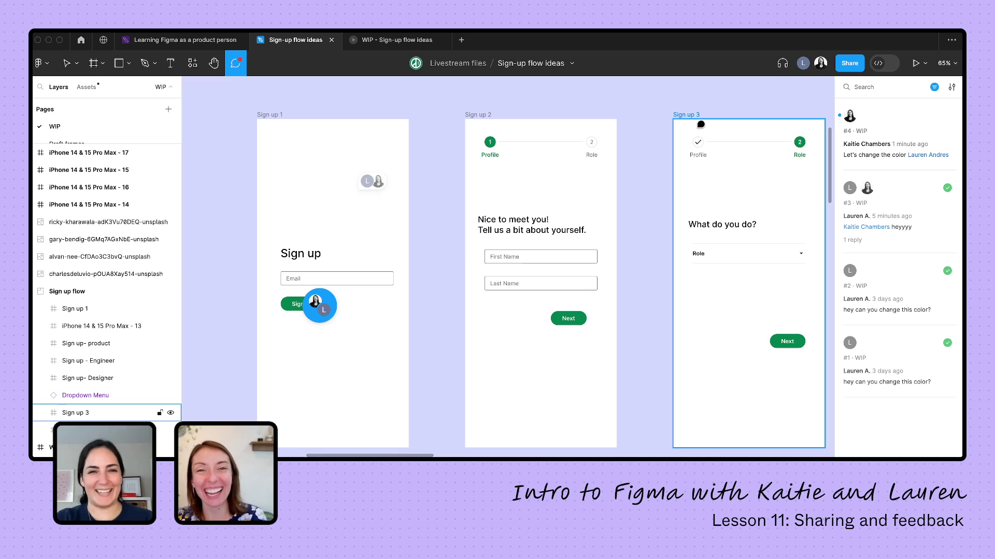
- Return to the 'Learning Figma as a product person' FigJam board showing the Lesson 11 map
left_click(157, 44)
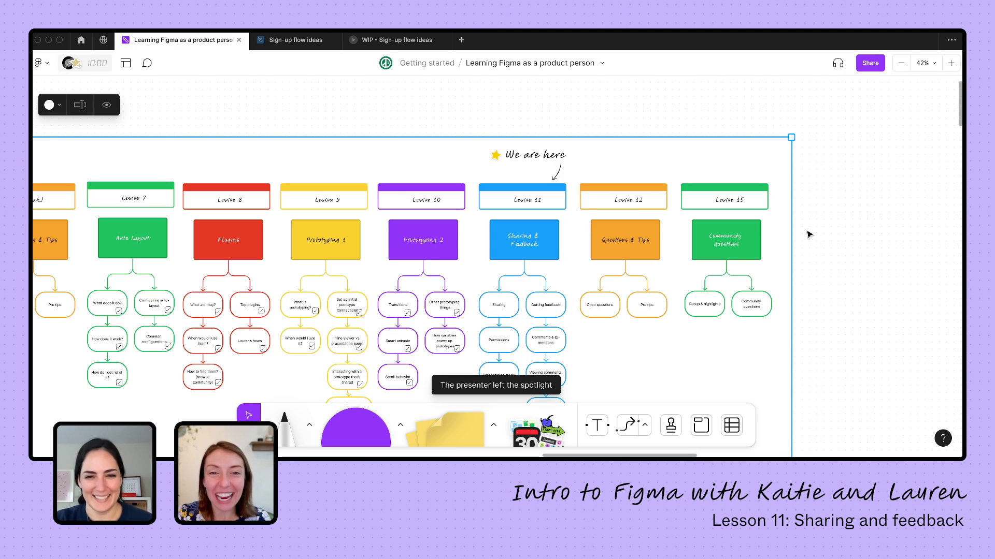